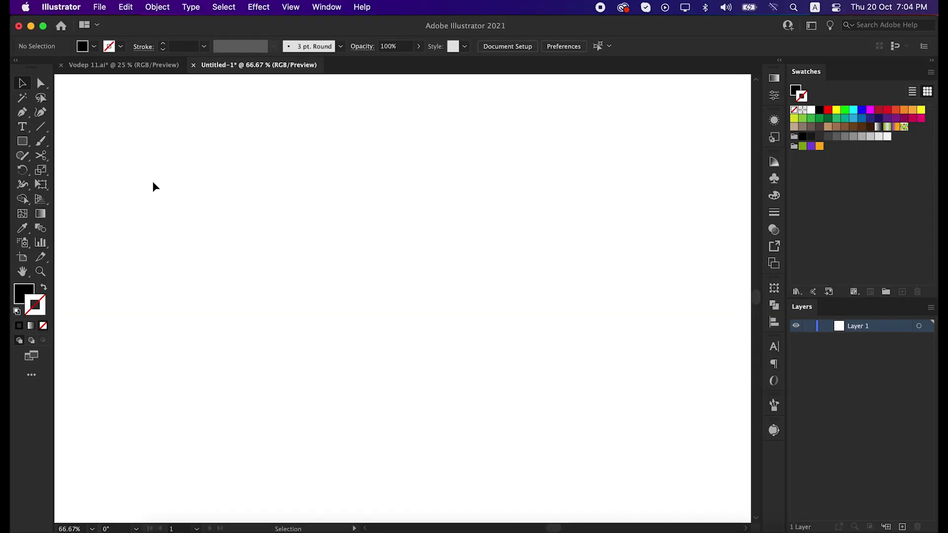
Step: Type HS lettering and move it to the artboard's top right
click(22, 126)
click(64, 125)
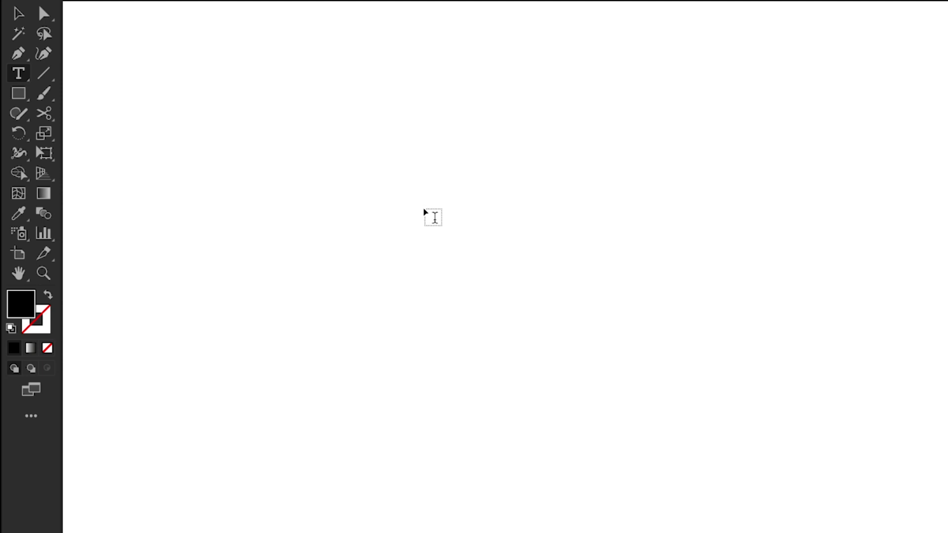
click(444, 198)
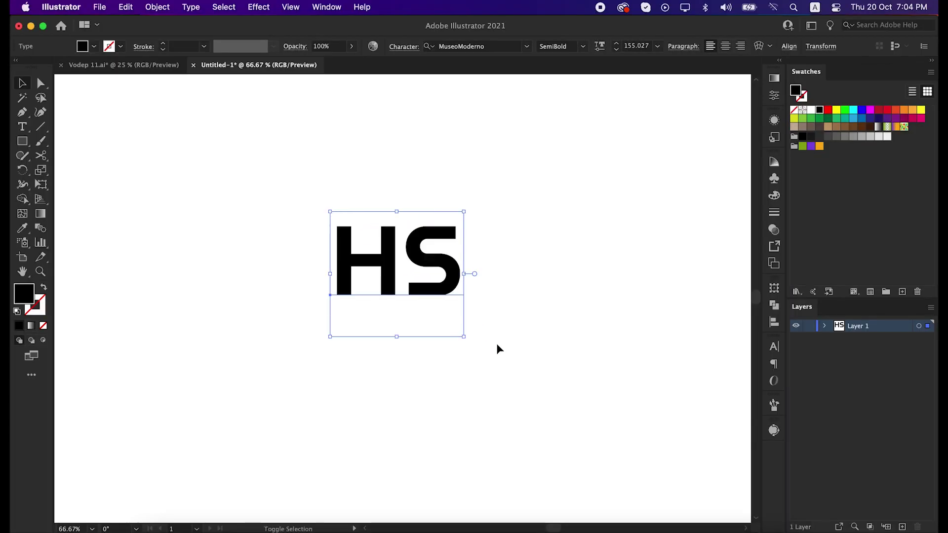
click(498, 349)
drag(438, 291, 695, 165)
click(570, 297)
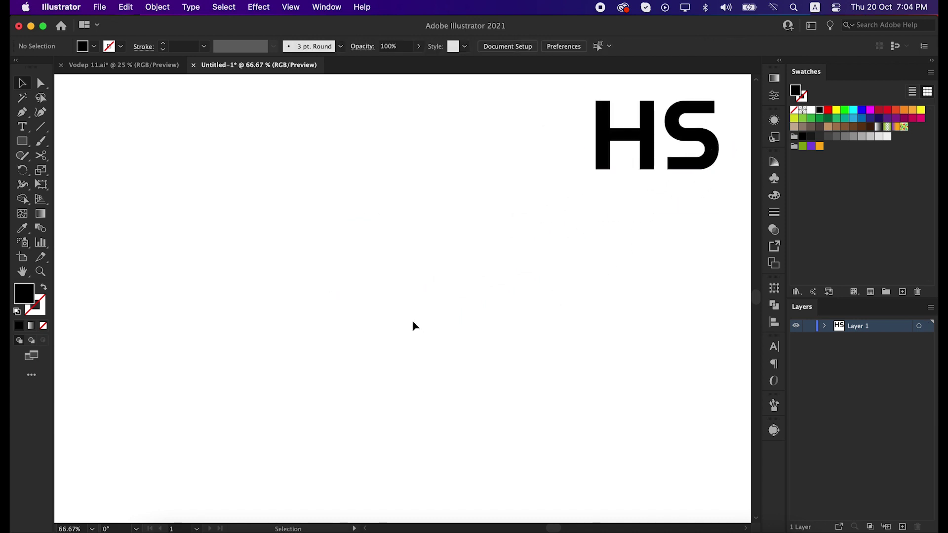
Step: Set new shapes to no fill with a 1.5 pt black stroke
click(44, 288)
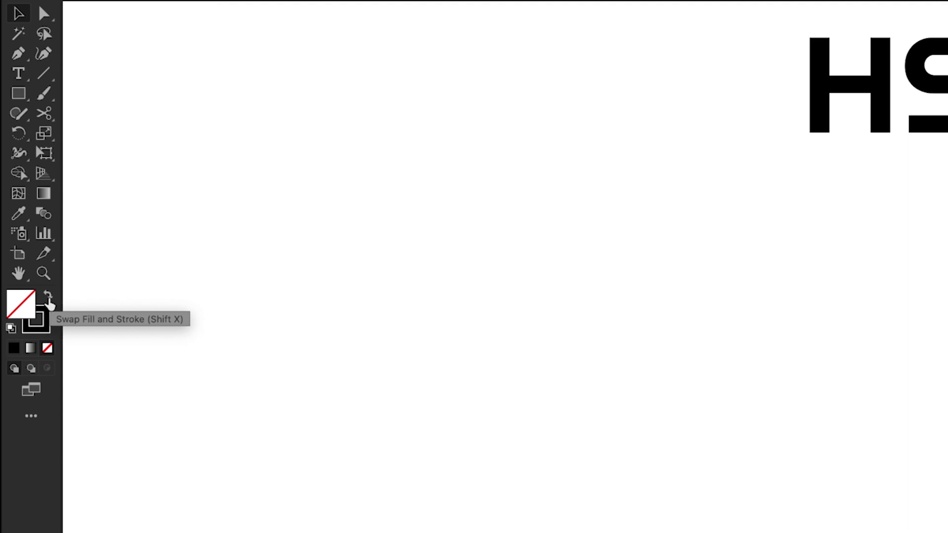
click(34, 306)
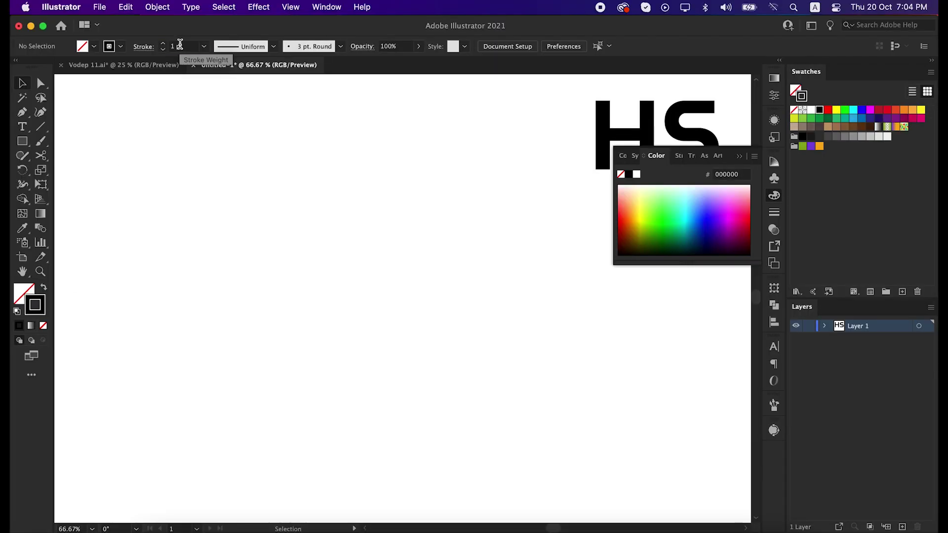
click(179, 44)
text(1.5)
key(Return)
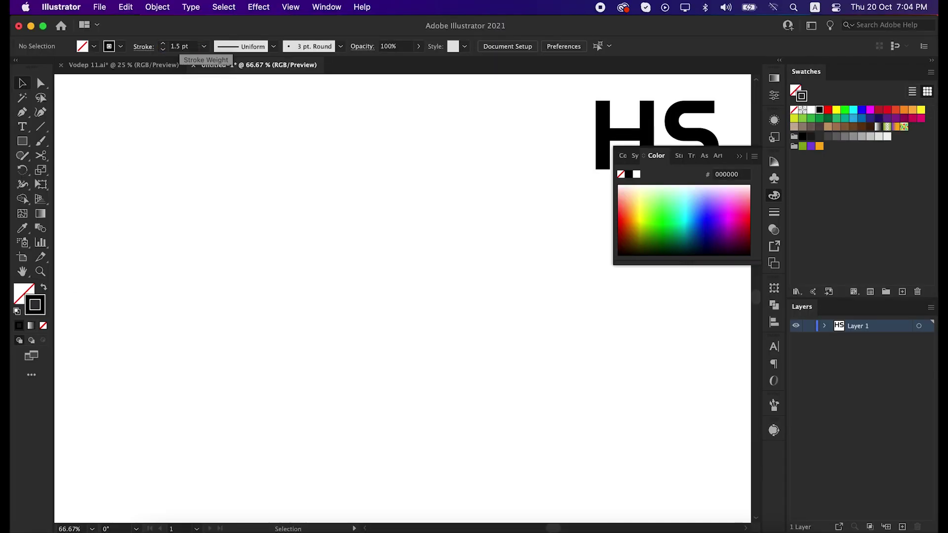
click(739, 158)
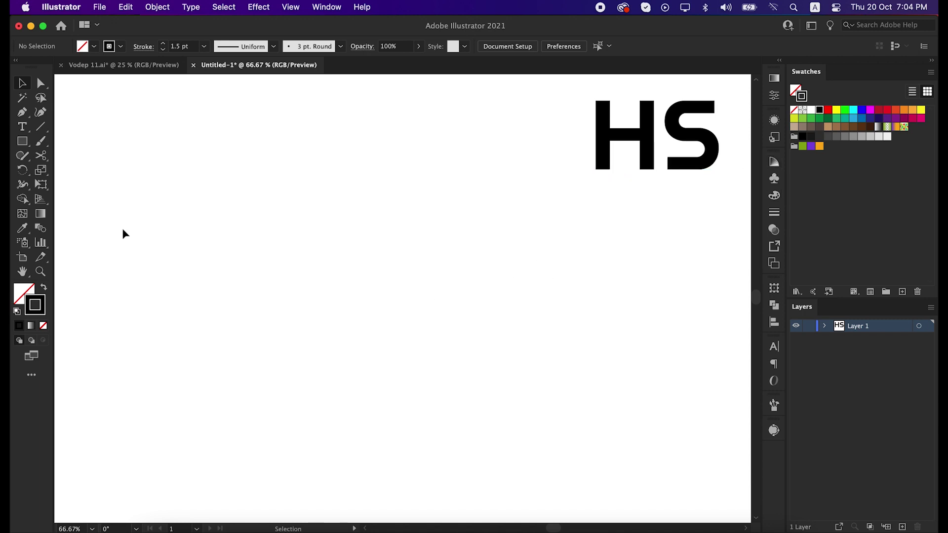
Step: Draw a tall vertical line down the artboard with the Line Segment tool
drag(41, 126, 83, 127)
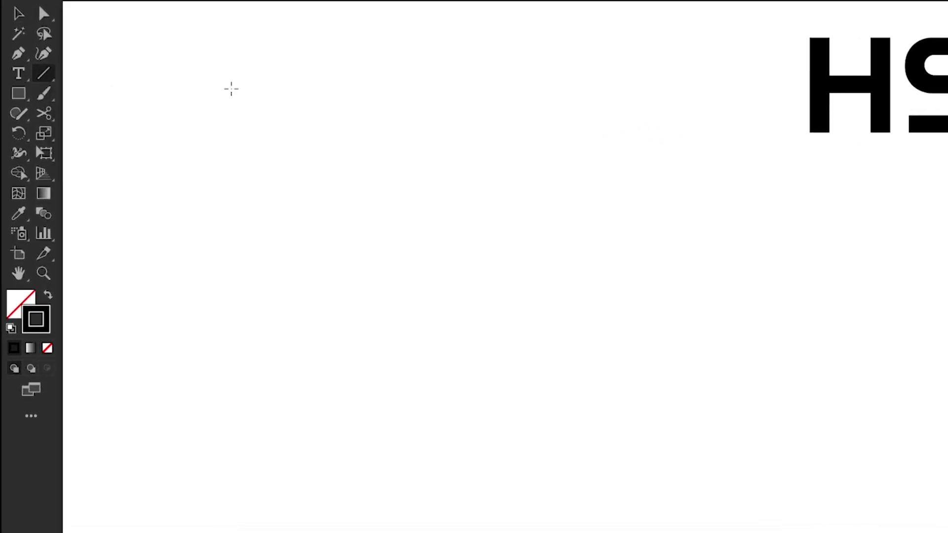
drag(410, 19, 433, 532)
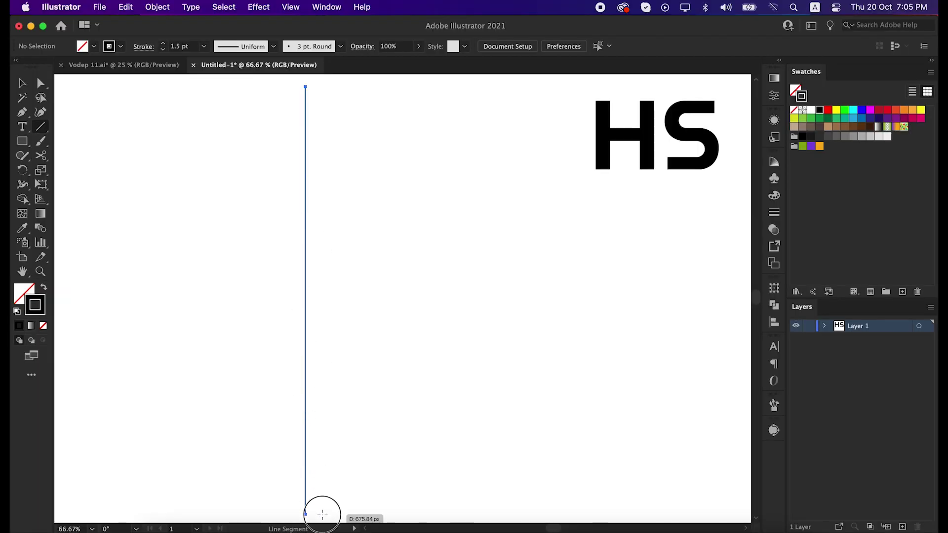
drag(322, 514, 316, 513)
key(v)
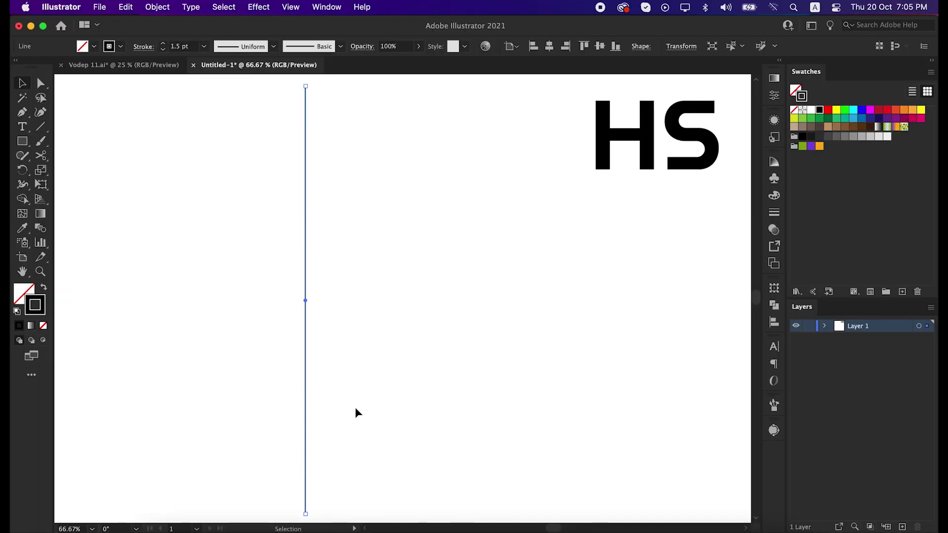
click(355, 413)
Step: Duplicate the line into a row of evenly spaced vertical lines and select them all
drag(301, 362, 266, 360)
click(268, 356)
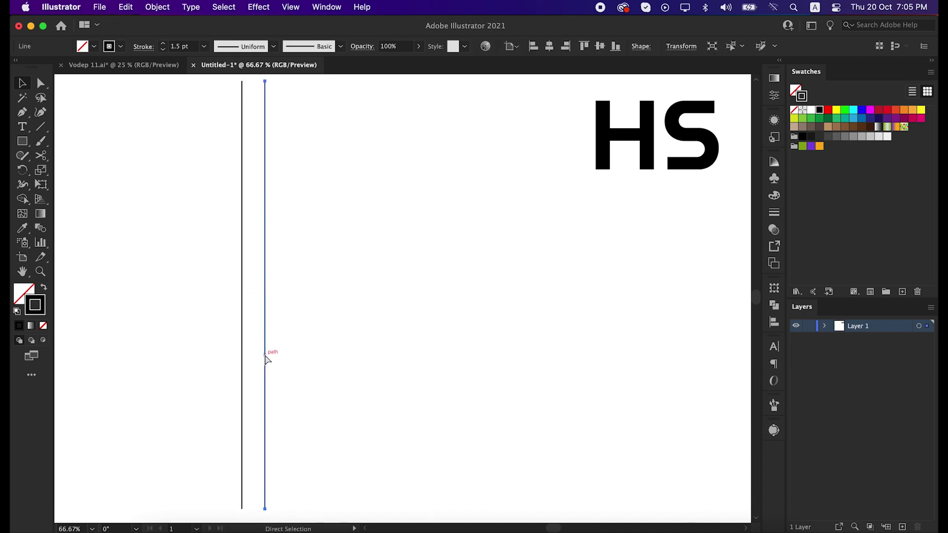
key(super+d)
key(super+d)
key(super+d)
key(super+d)
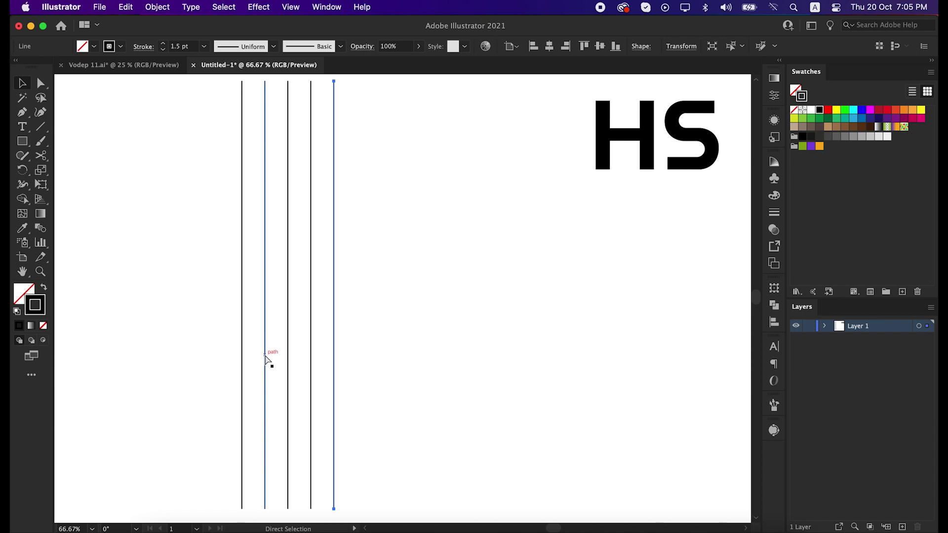
key(super+d)
key(super+d)
key(super+d)
key(super+d)
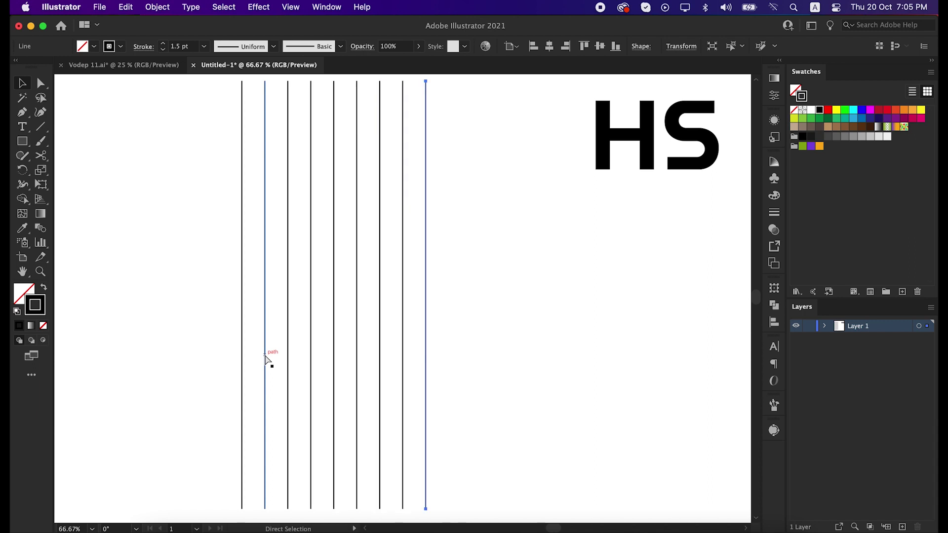
key(super+d)
key(v)
click(183, 284)
drag(172, 240, 493, 353)
Step: Rotate the selected vertical lines by 30°
right_click(418, 285)
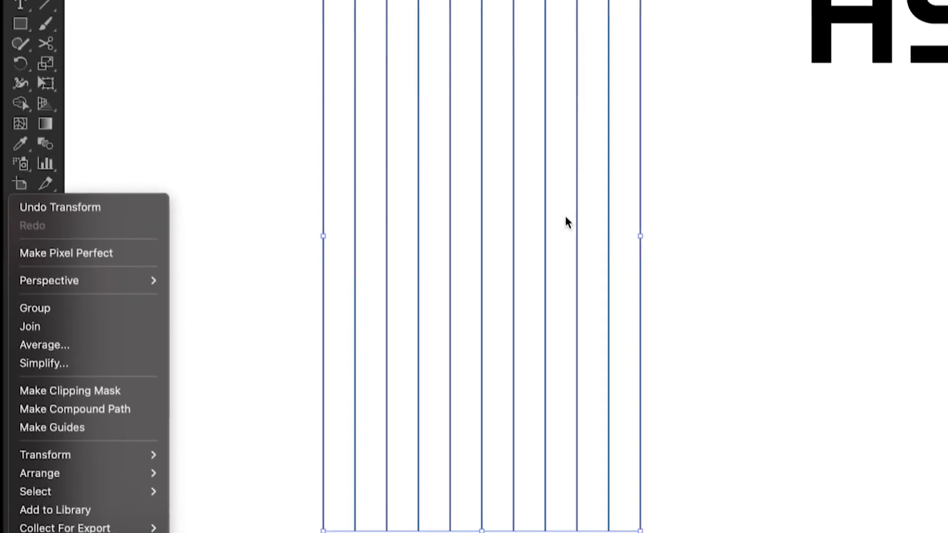
mouse_move(95, 460)
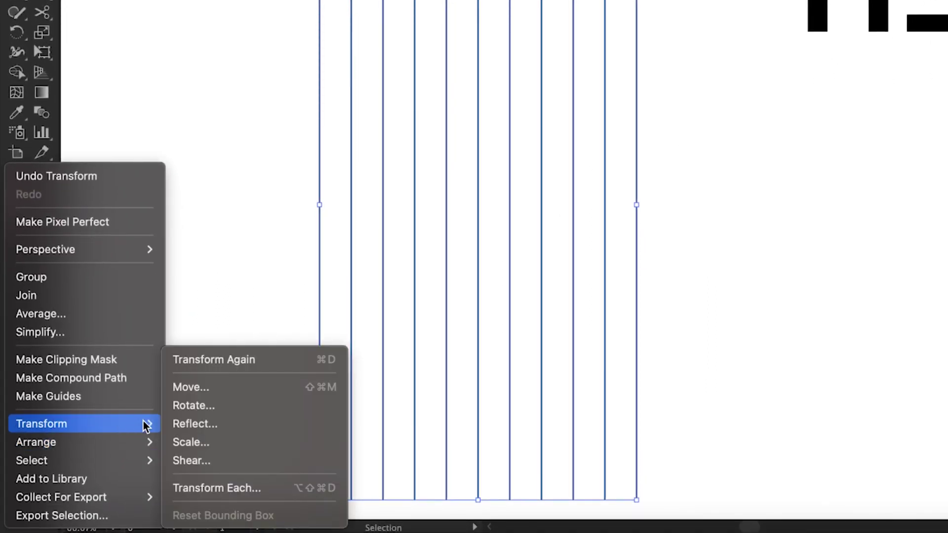
click(204, 405)
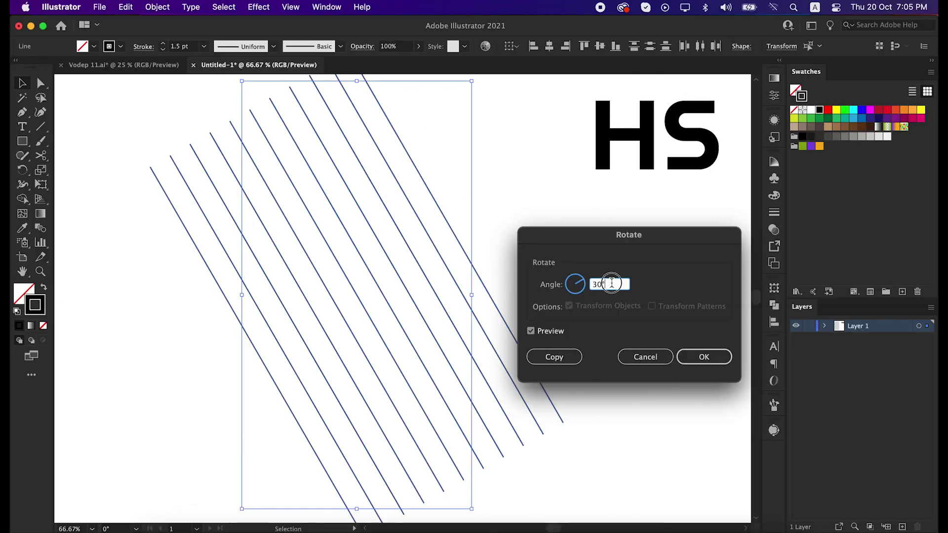
click(807, 190)
click(699, 356)
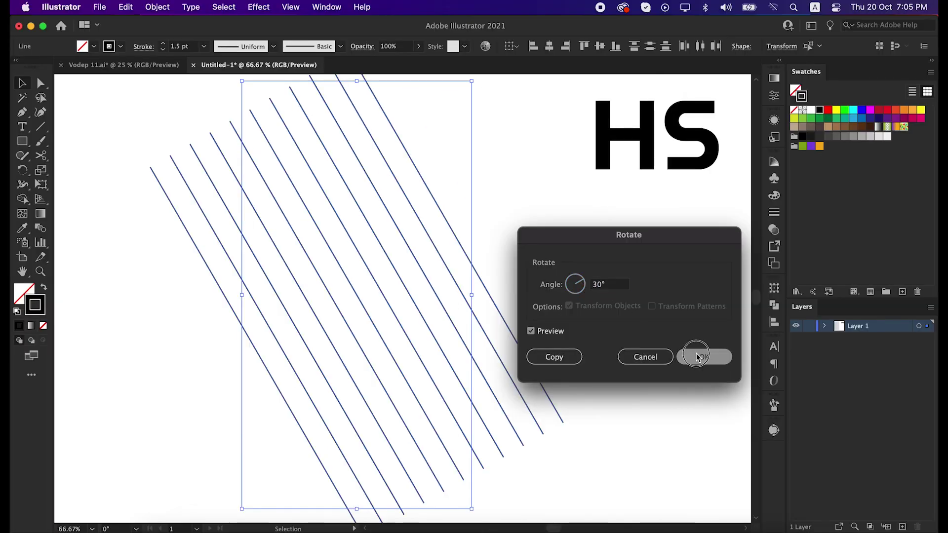
Step: Add a vertically reflected copy of the rotated lines to form the diamond lattice
right_click(349, 296)
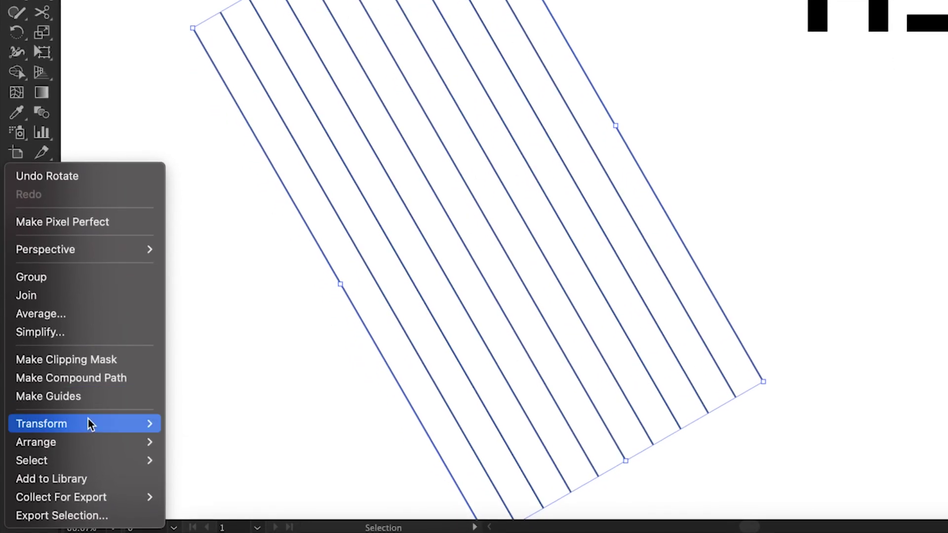
mouse_move(90, 425)
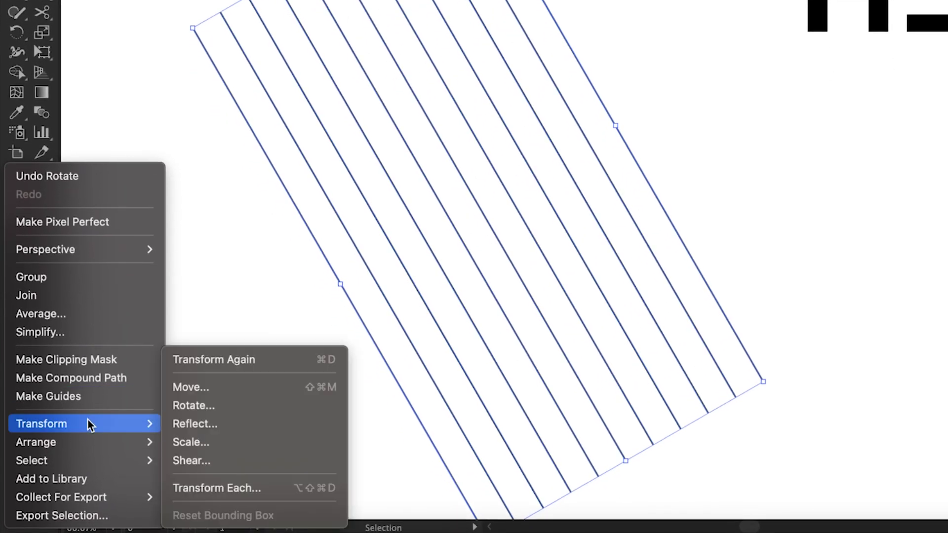
click(196, 427)
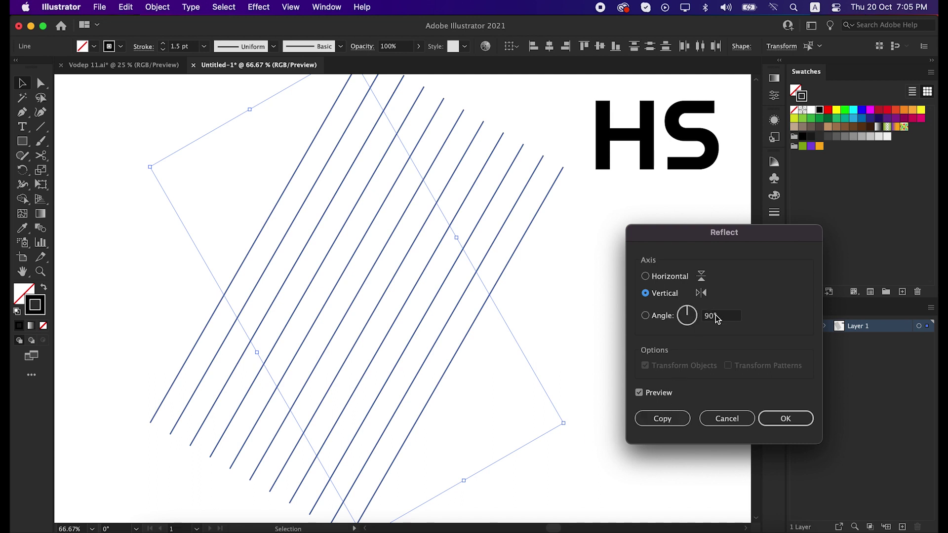
click(716, 316)
click(663, 419)
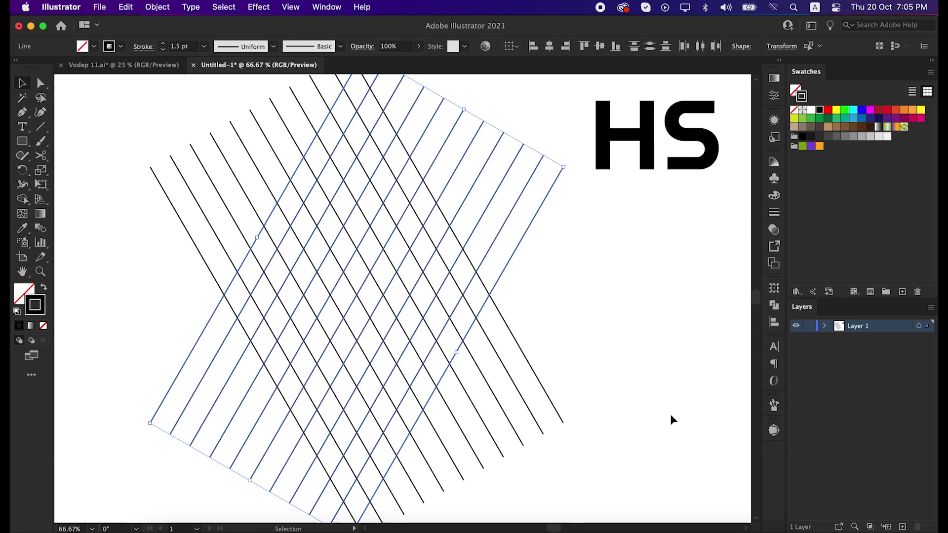
click(635, 390)
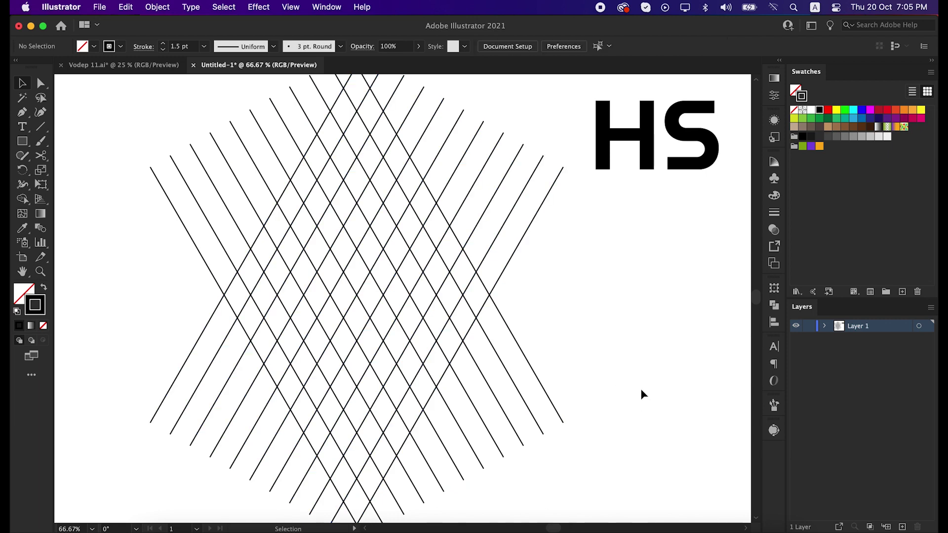
drag(618, 370, 617, 386)
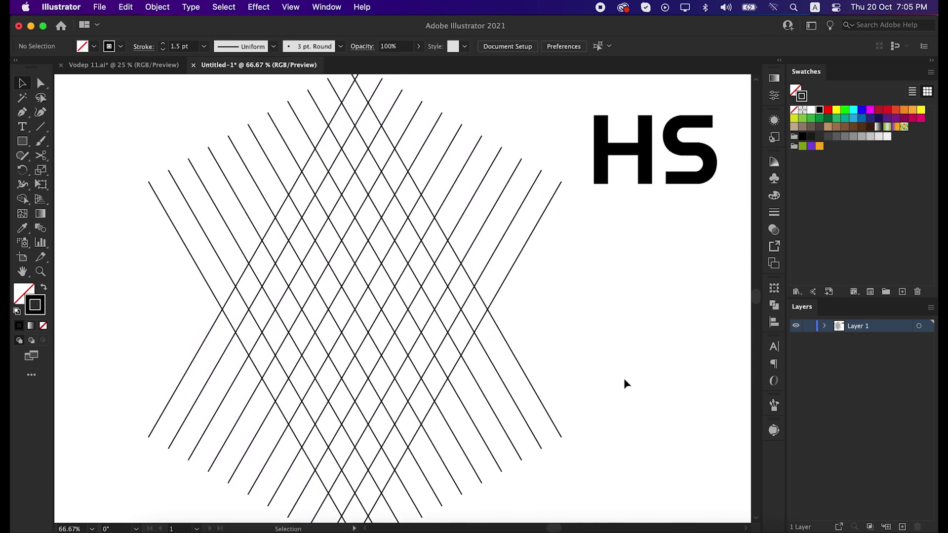
Step: Draw a horizontal line across the diagonal lattice
drag(40, 127, 75, 130)
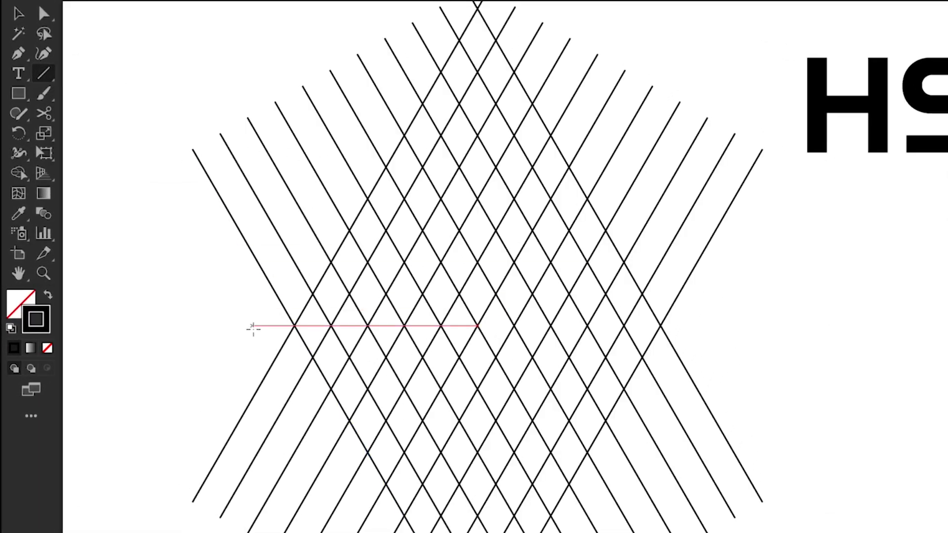
drag(252, 327, 717, 359)
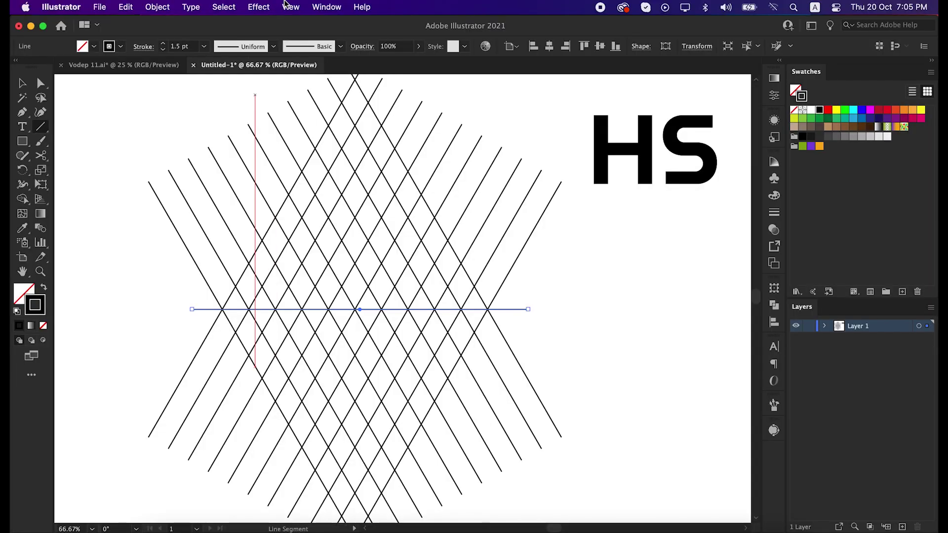
click(286, 5)
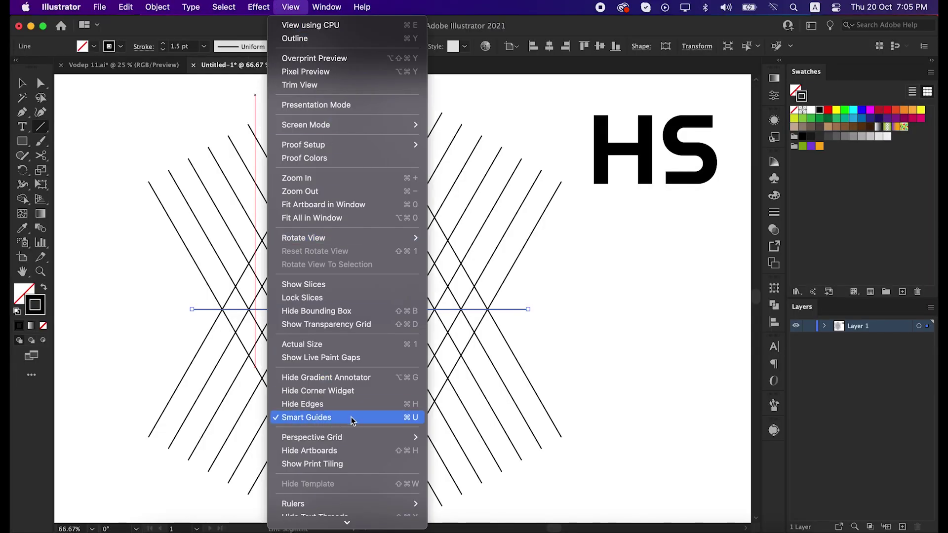
click(502, 375)
key(v)
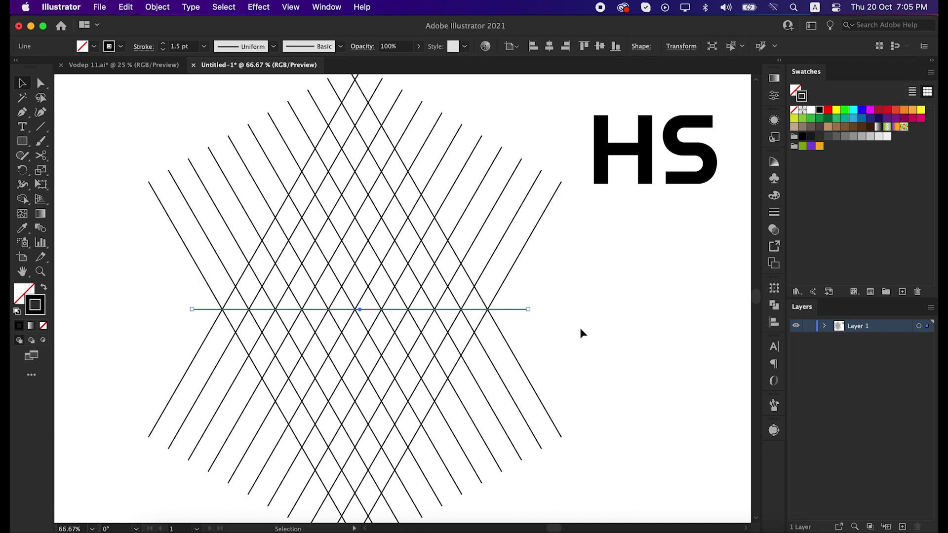
click(580, 329)
Step: Copy the horizontal line upward repeatedly at one grid step apart
click(402, 316)
drag(398, 315, 397, 288)
key(super+d)
key(super+d)
key(super+d)
key(super+d)
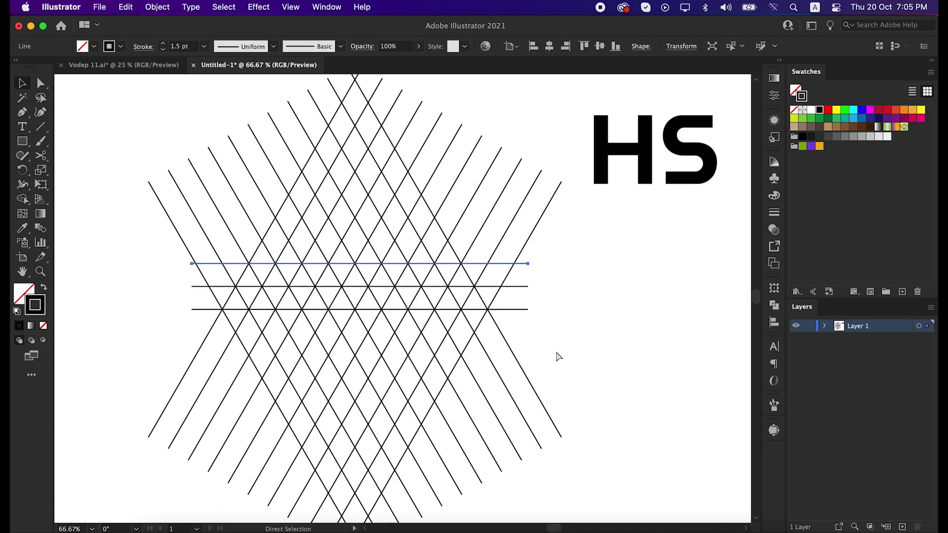
key(super+d)
key(super+d)
key(super+d)
key(super+d)
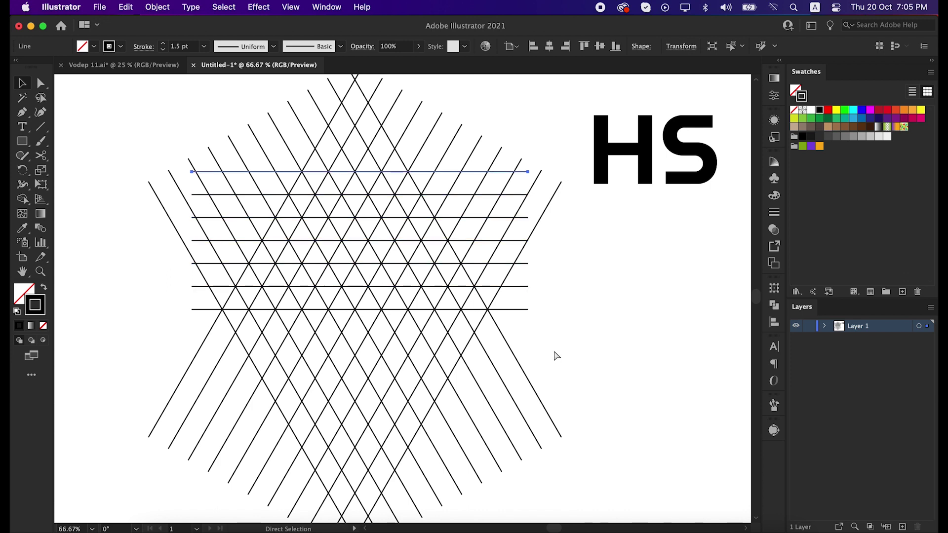
key(super+d)
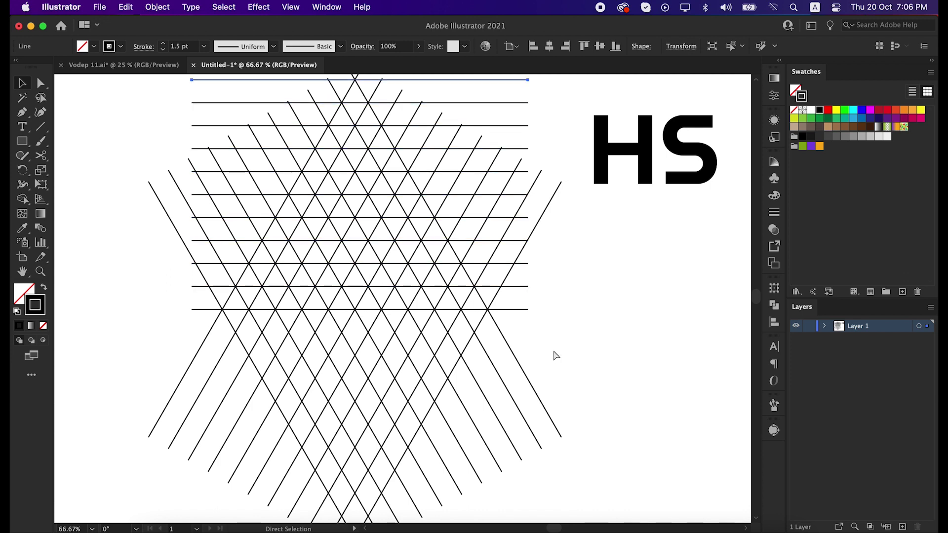
click(587, 353)
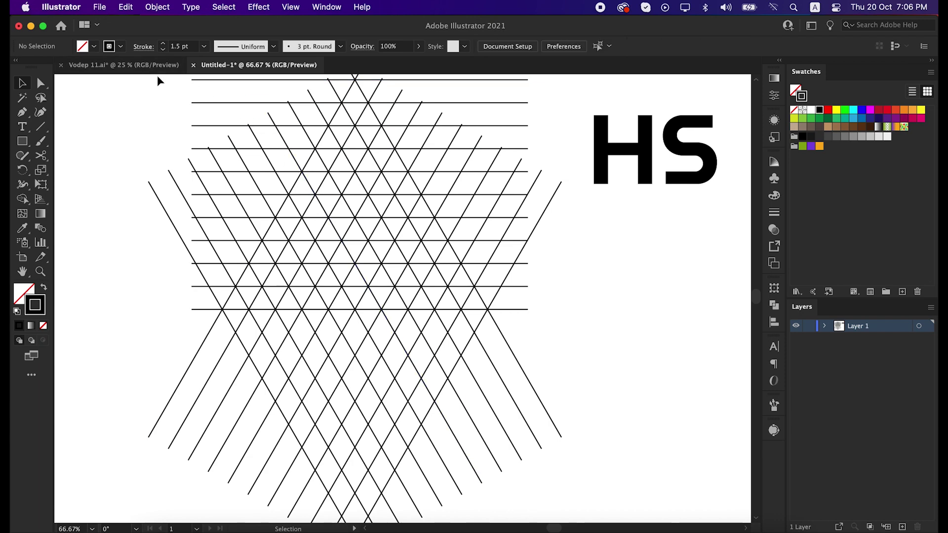
Step: Select the grid and use Shape Builder with black fill to merge cells into the H and S
drag(158, 77, 509, 435)
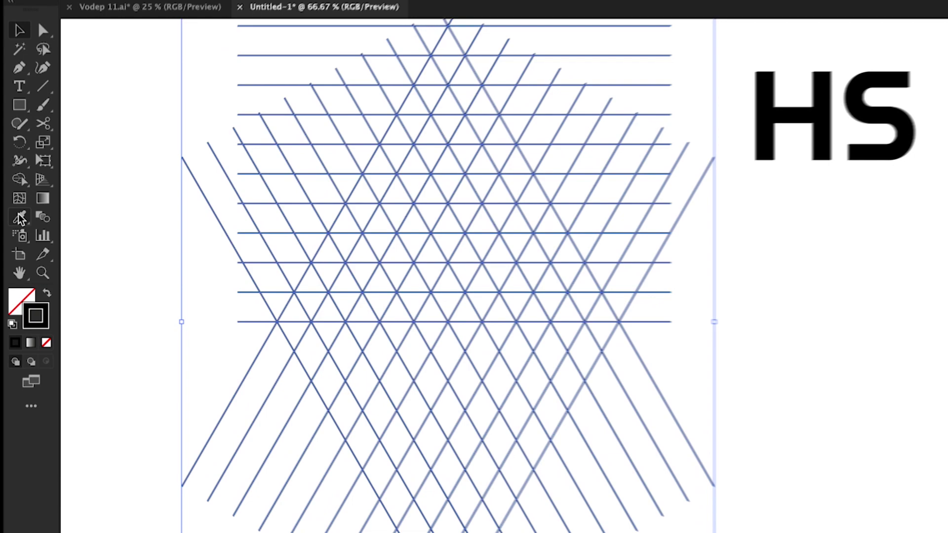
drag(17, 179, 69, 175)
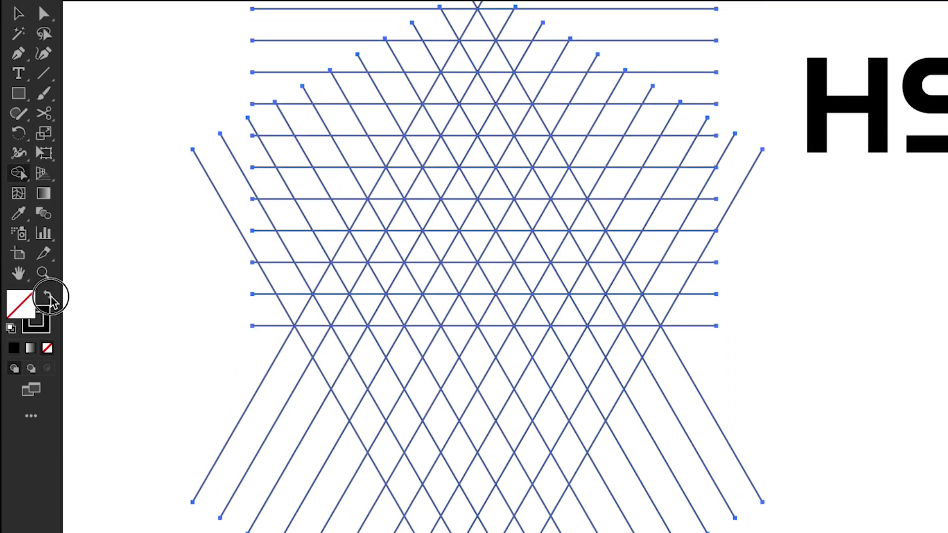
click(49, 297)
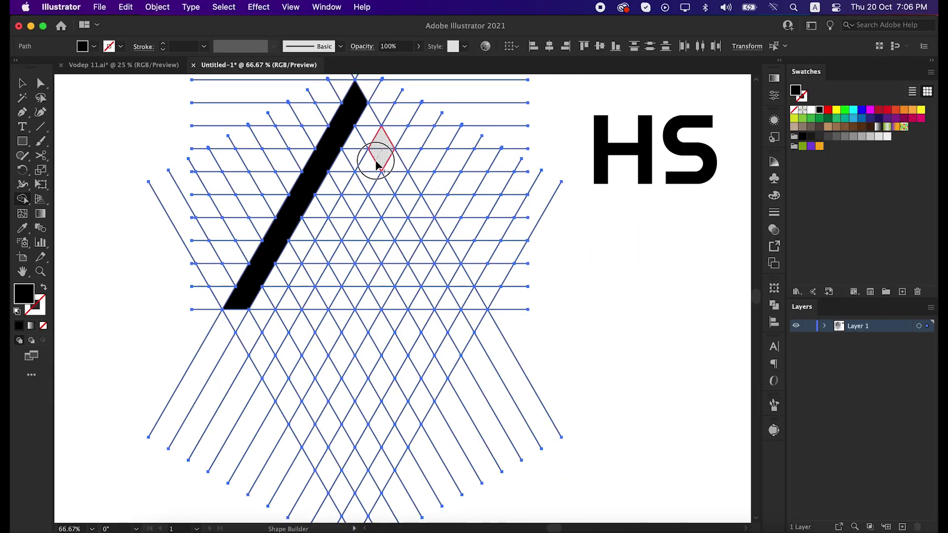
drag(376, 165, 293, 307)
drag(306, 201, 341, 203)
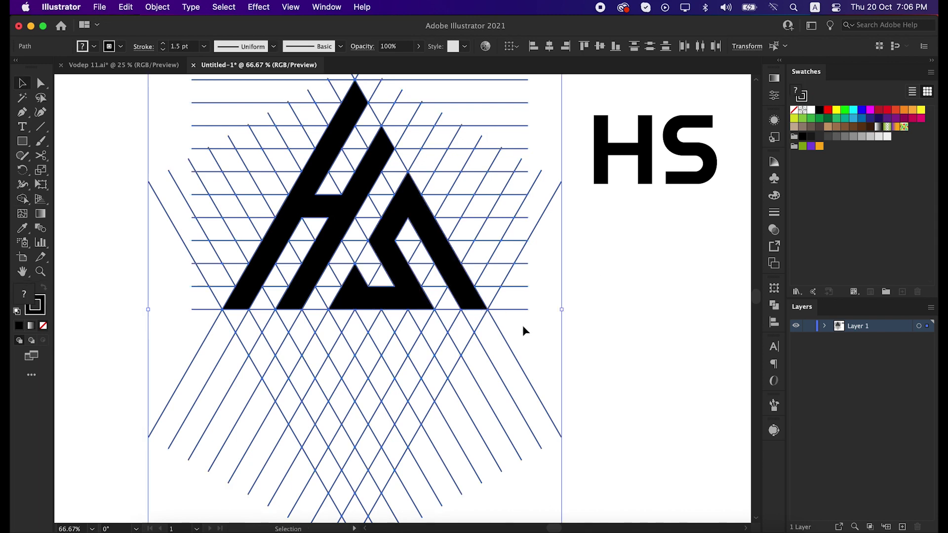
Step: Cut the black H and S shapes and delete the remaining grid lines
click(620, 324)
click(463, 271)
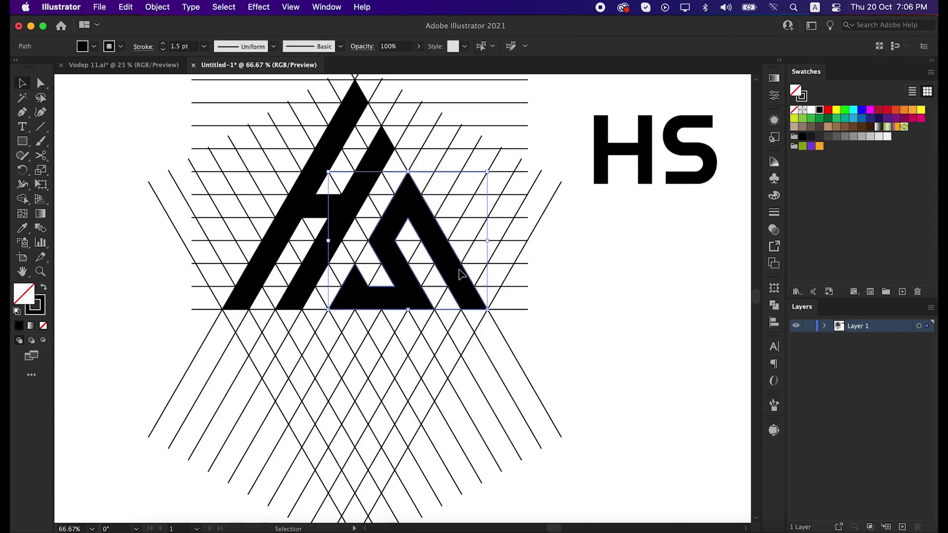
shift+click(296, 209)
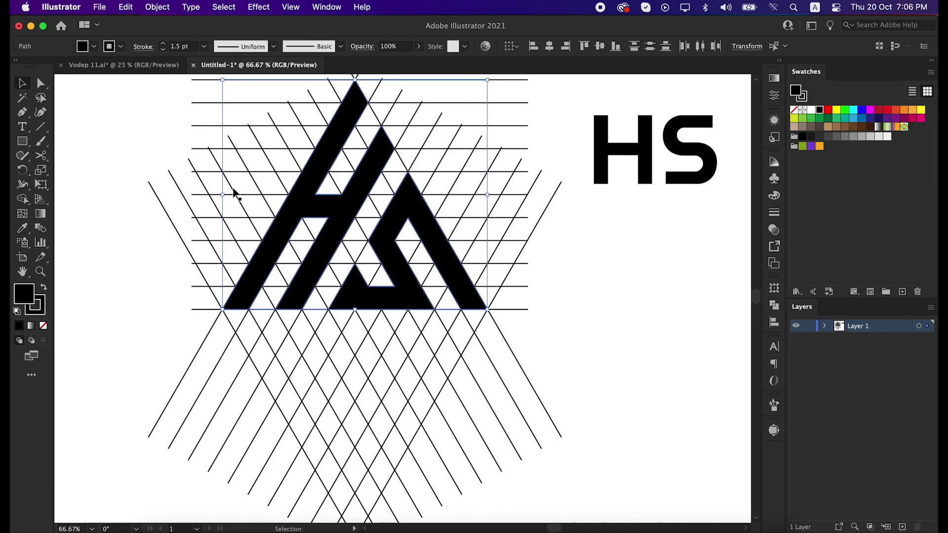
click(126, 7)
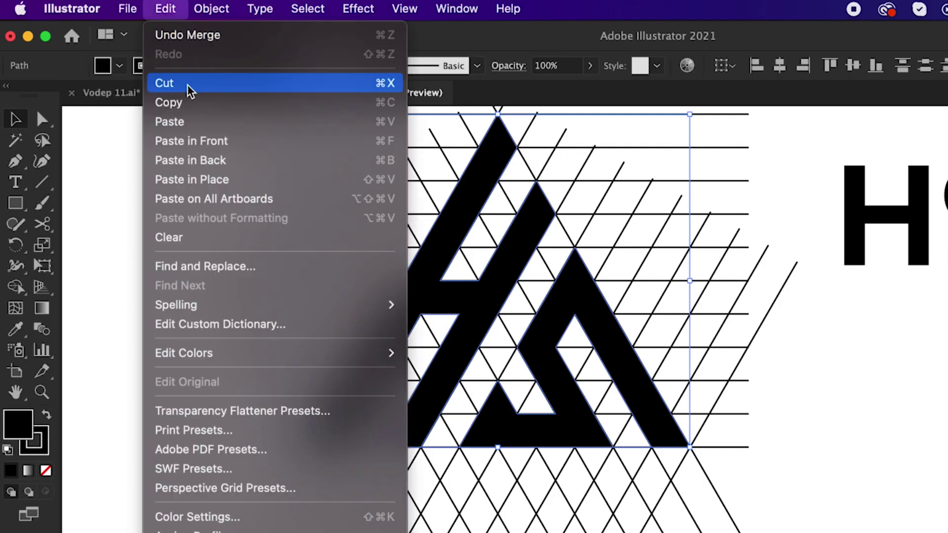
click(190, 90)
drag(199, 112, 627, 532)
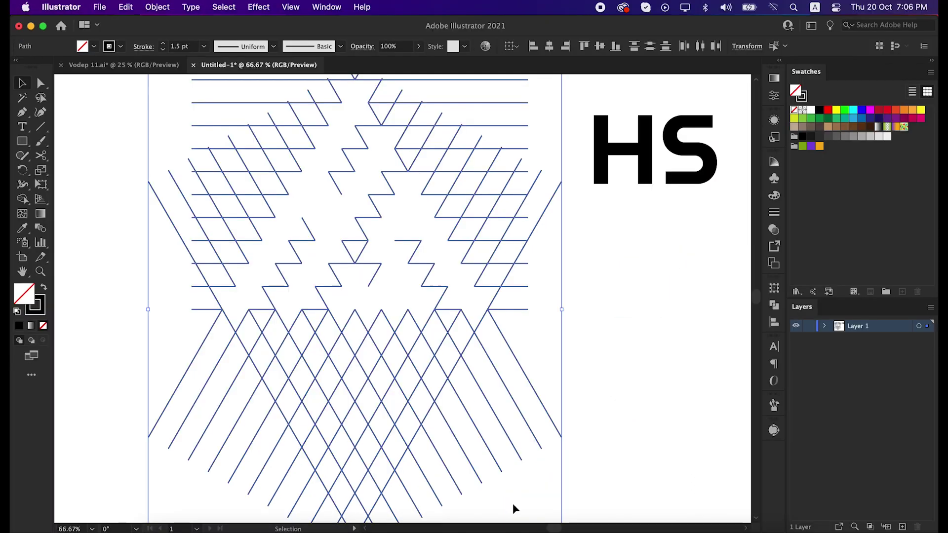
key(Delete)
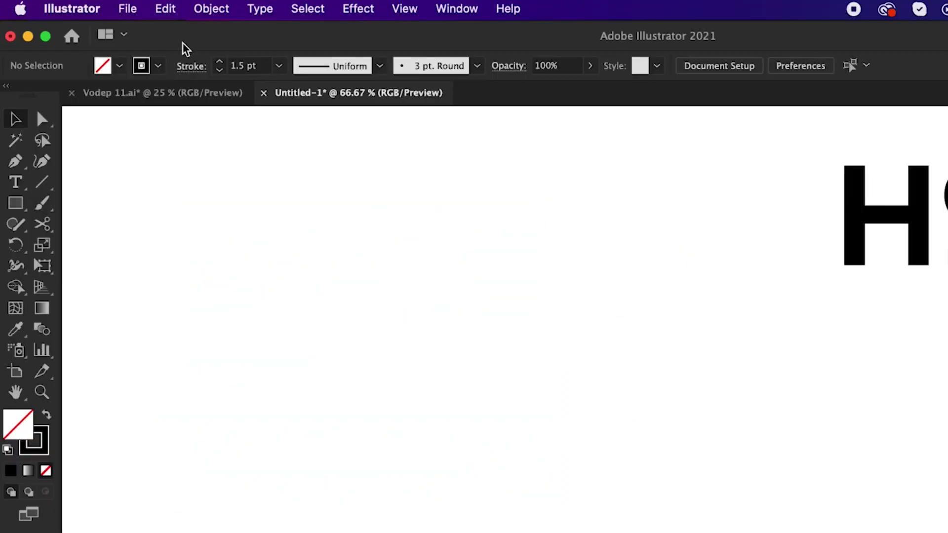
Step: Paste the HS logo back in place and move it lower on the page
click(125, 7)
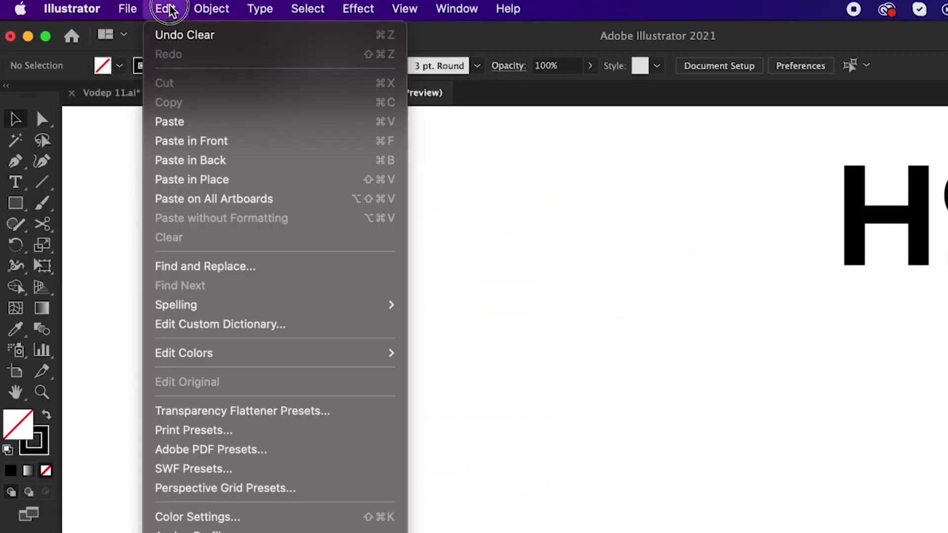
click(215, 180)
click(689, 515)
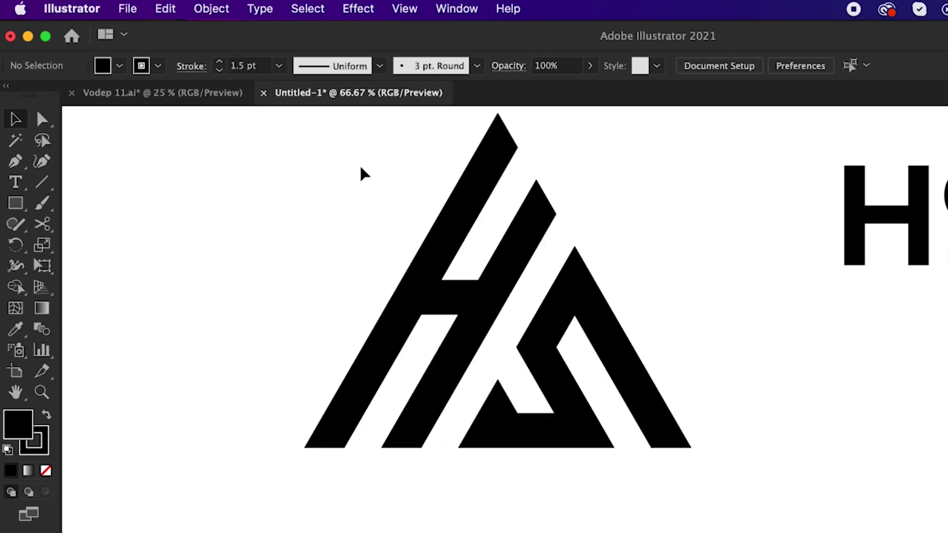
drag(617, 398, 625, 454)
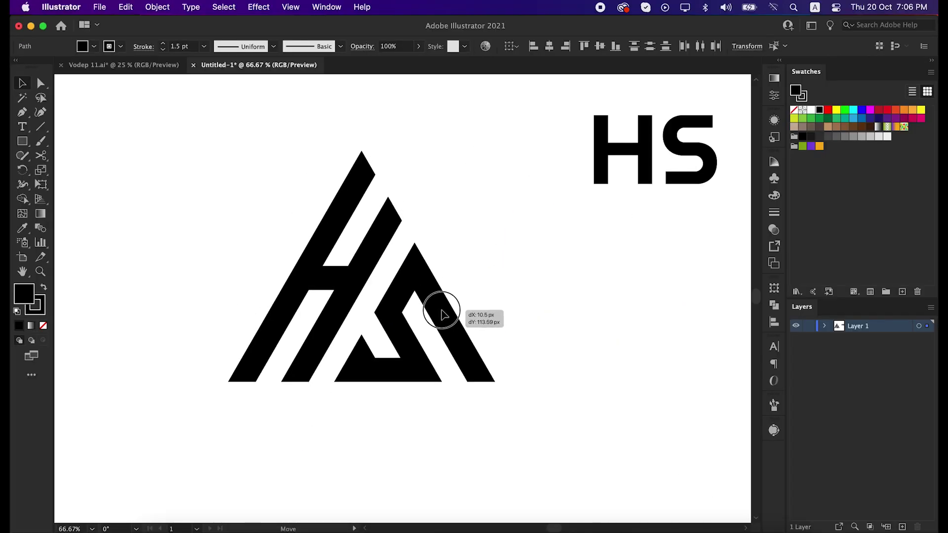
drag(442, 314, 444, 315)
click(182, 46)
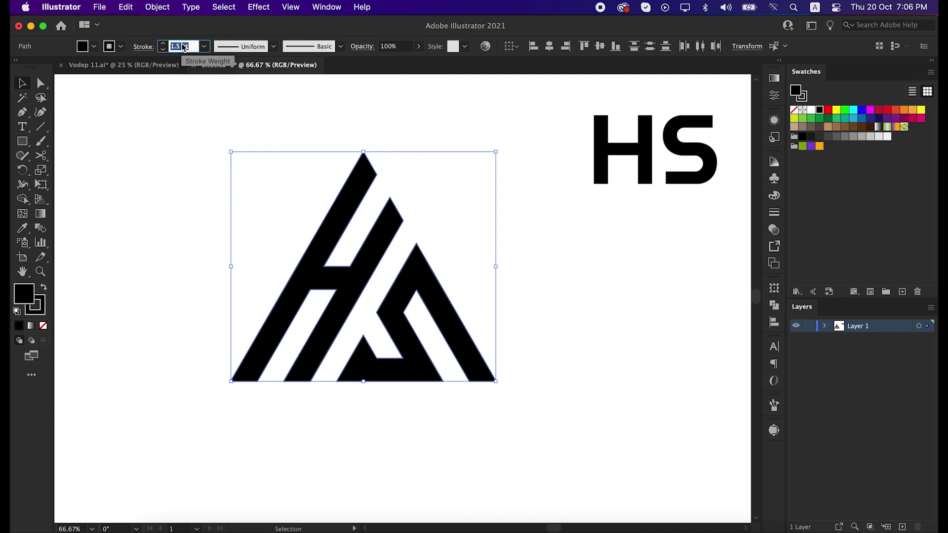
Step: Give the logo a 5 pt stroke and expand its fill and stroke into shapes
key(Return)
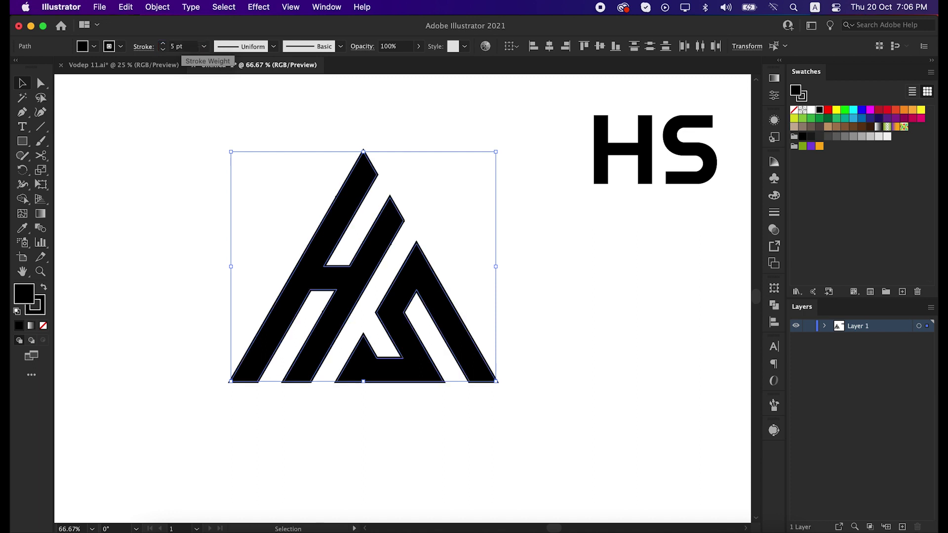
click(250, 216)
drag(217, 162, 484, 385)
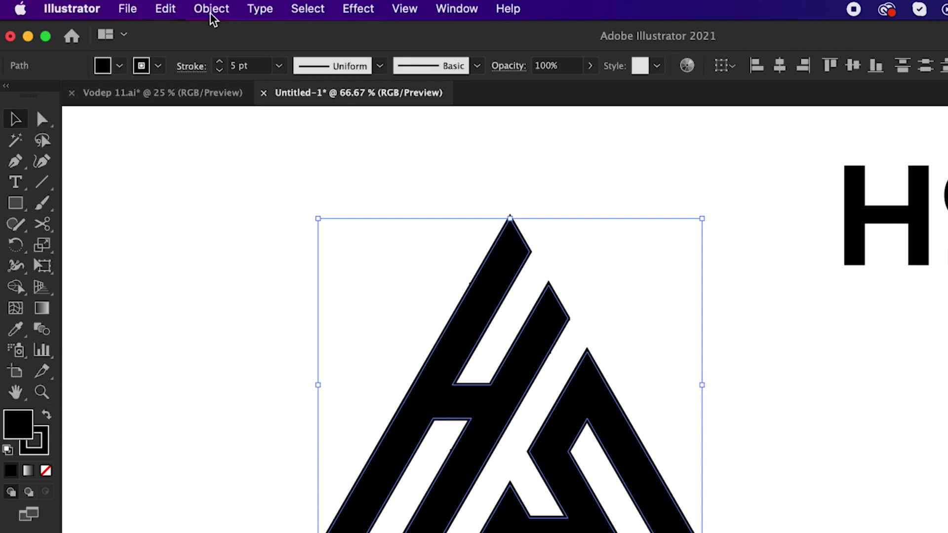
click(158, 7)
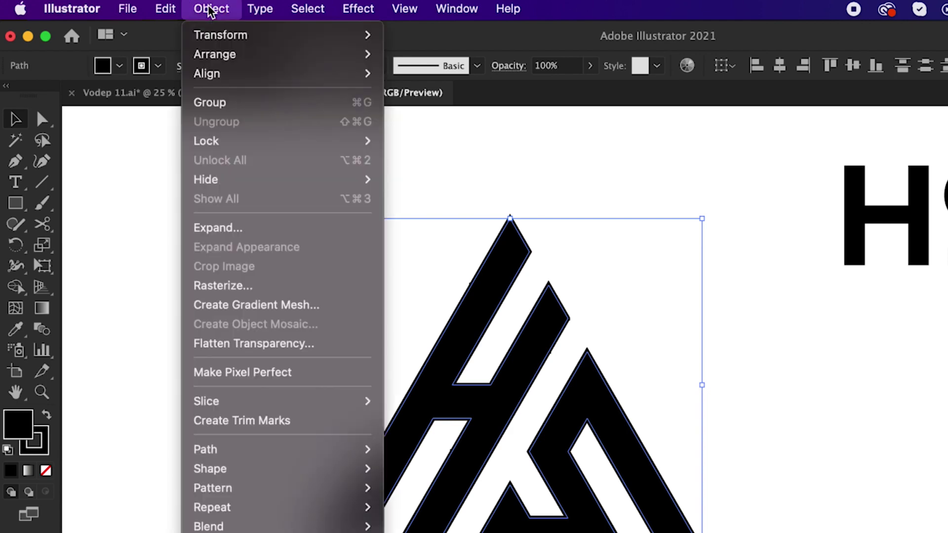
click(240, 231)
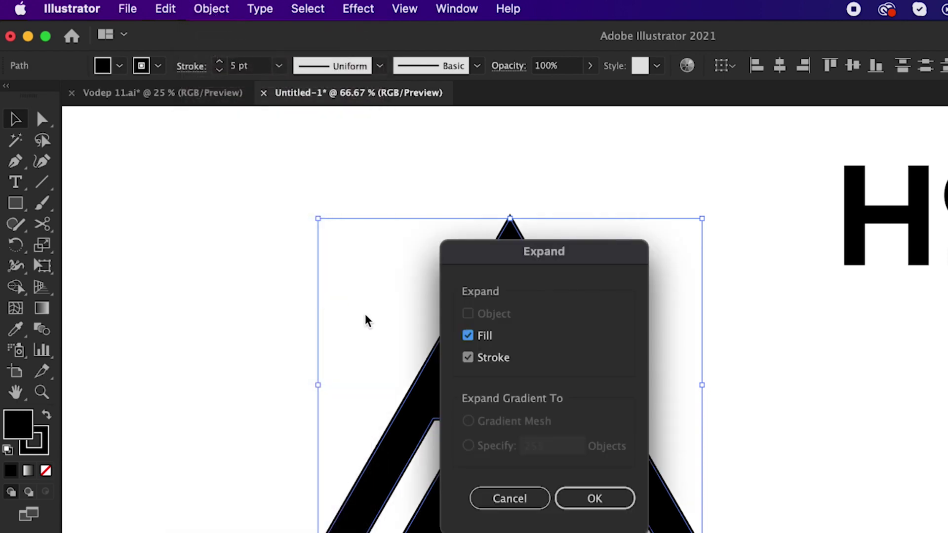
click(599, 509)
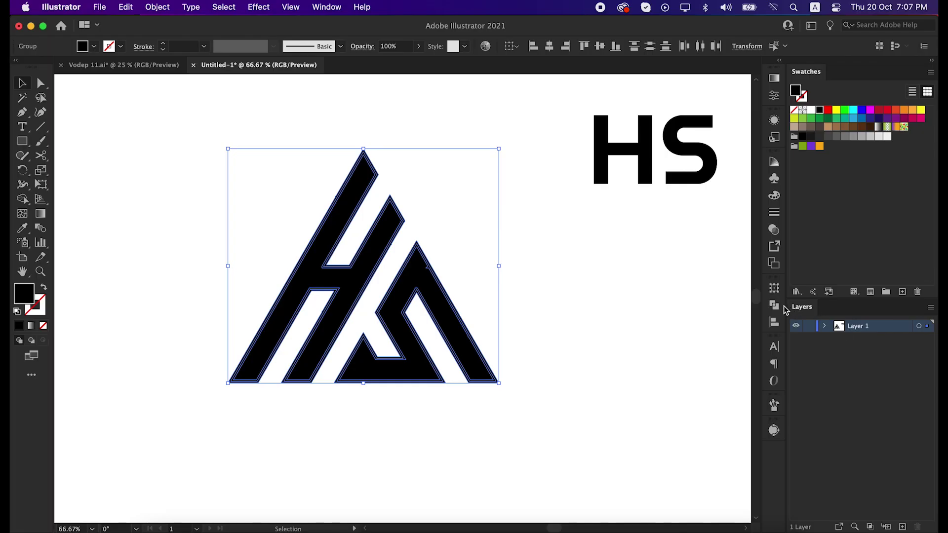
Step: Unite the logo pieces into one shape, scale it down and place it top-left
click(776, 305)
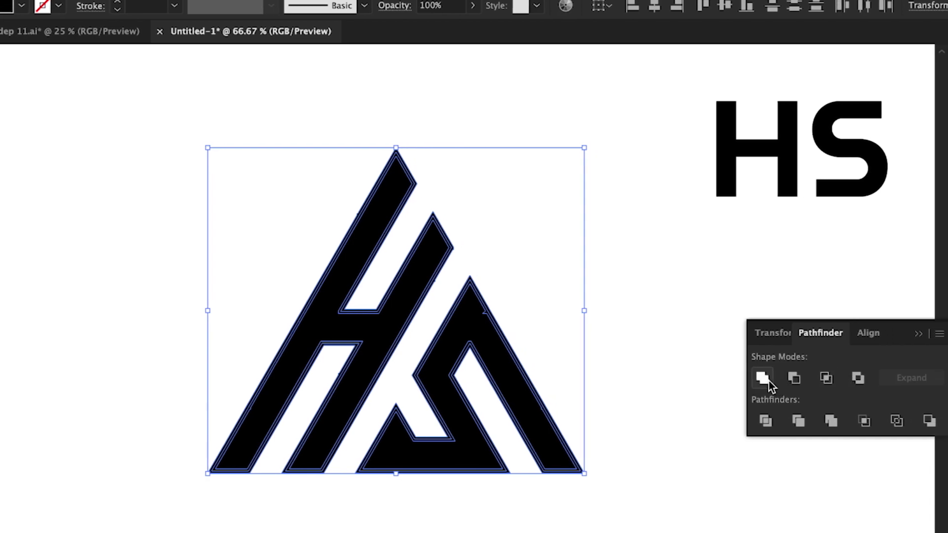
click(740, 378)
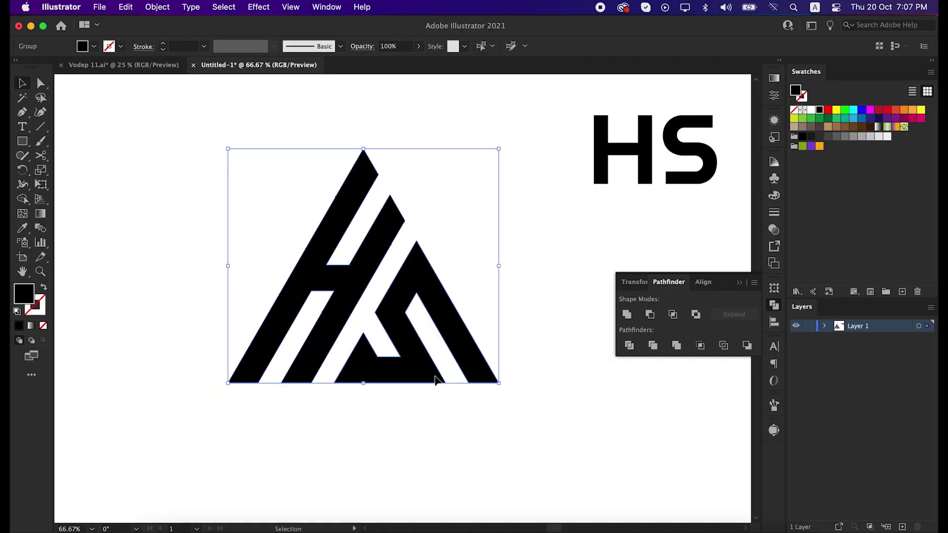
drag(493, 386, 198, 207)
click(255, 275)
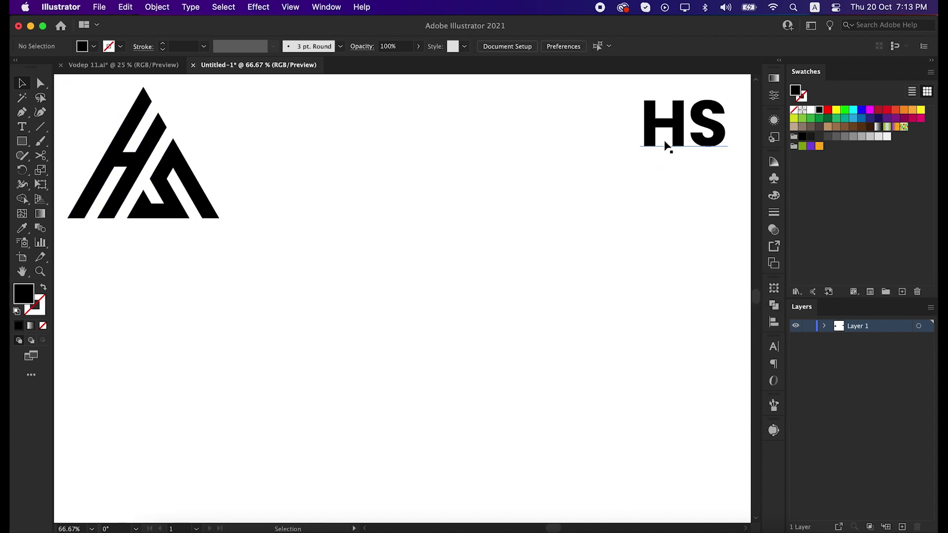
Step: Change the HS lettering to M and nudge it further right
double_click(676, 129)
text(M)
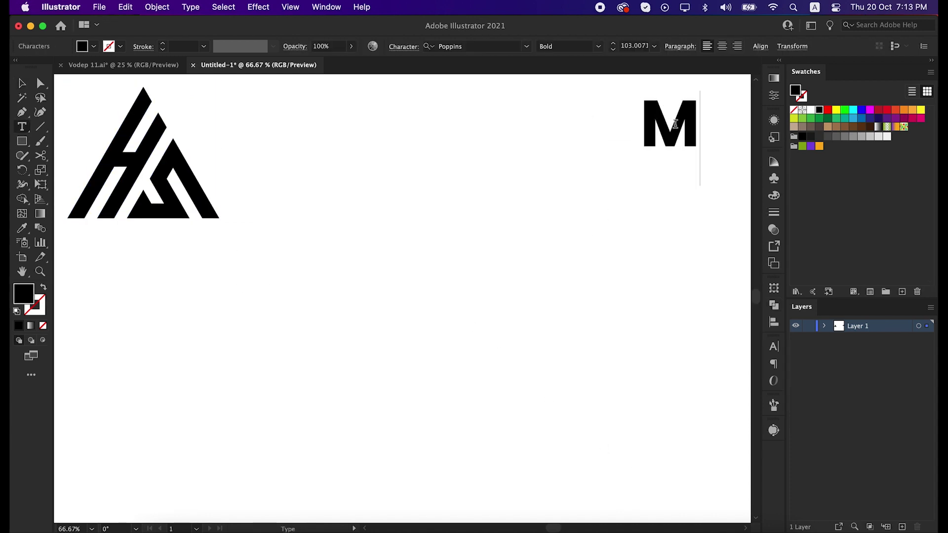
key(Escape)
drag(684, 127, 698, 127)
click(647, 243)
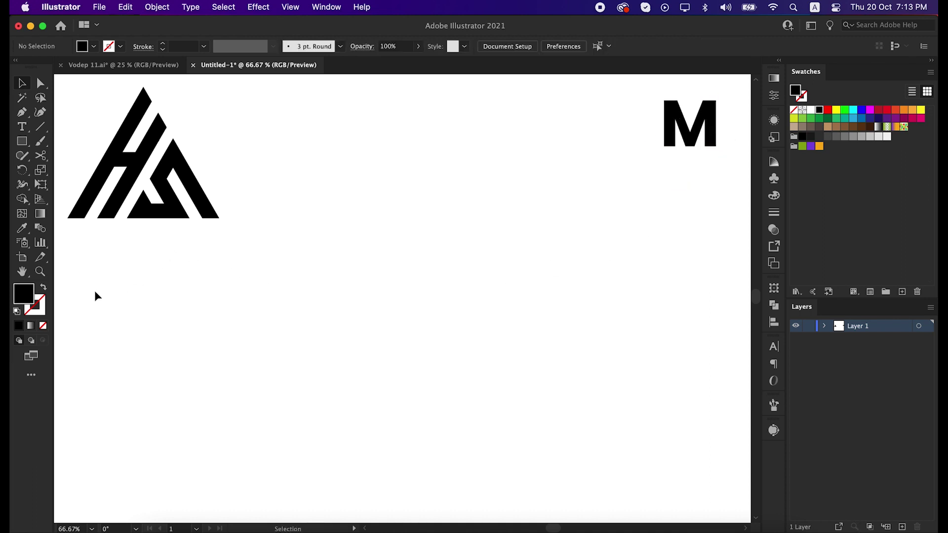
Step: Set new shapes to no fill with a 1.5 pt black stroke
click(44, 287)
click(180, 48)
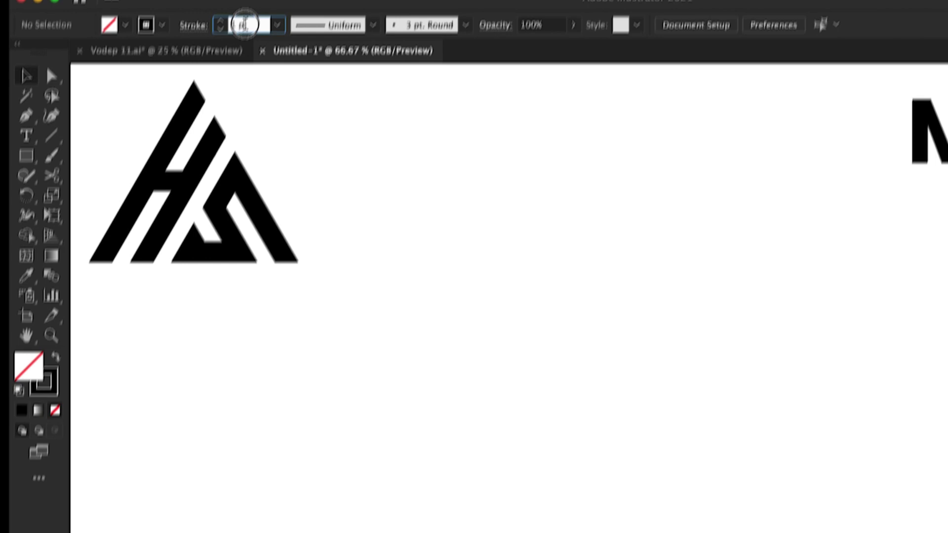
text(1.5)
key(Return)
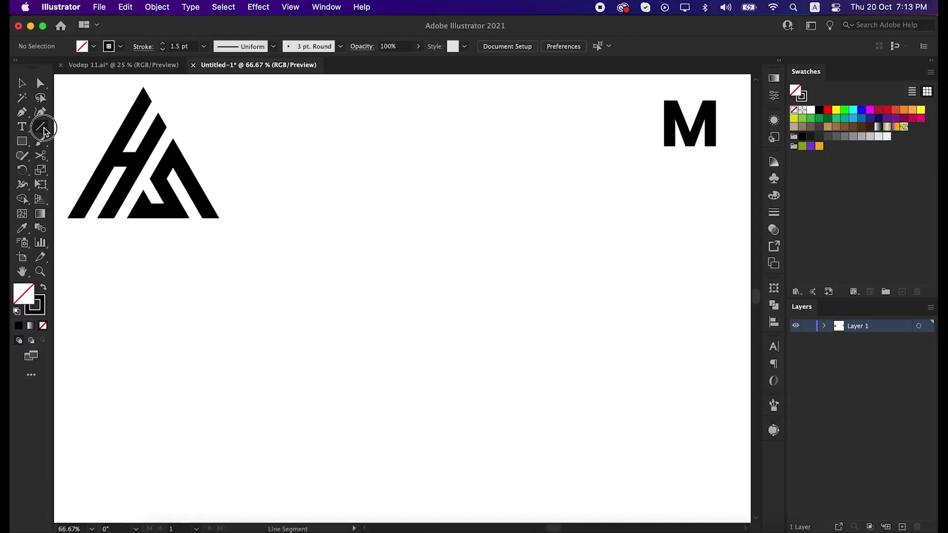
Step: Draw a tall vertical line near the page centre and rotate it 30°
drag(43, 174, 85, 181)
click(71, 129)
drag(362, 95, 372, 465)
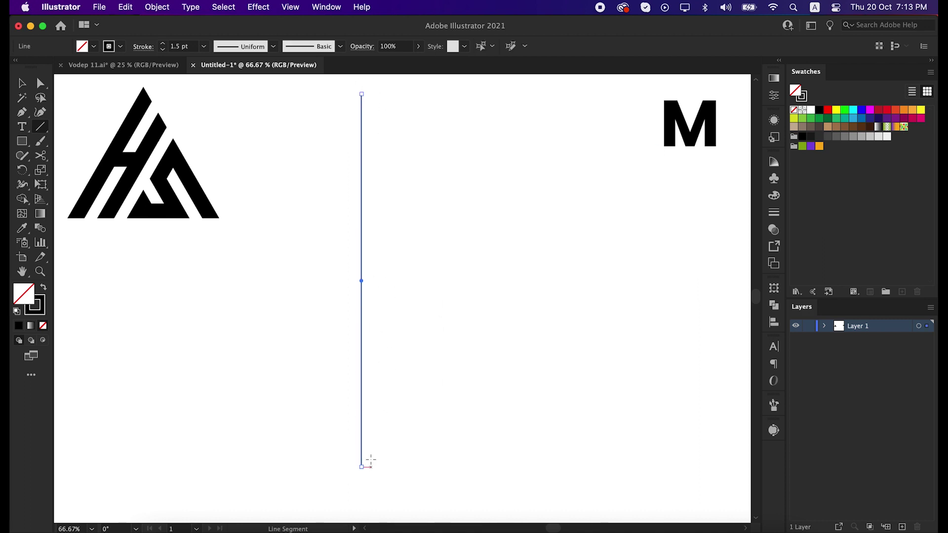
right_click(363, 374)
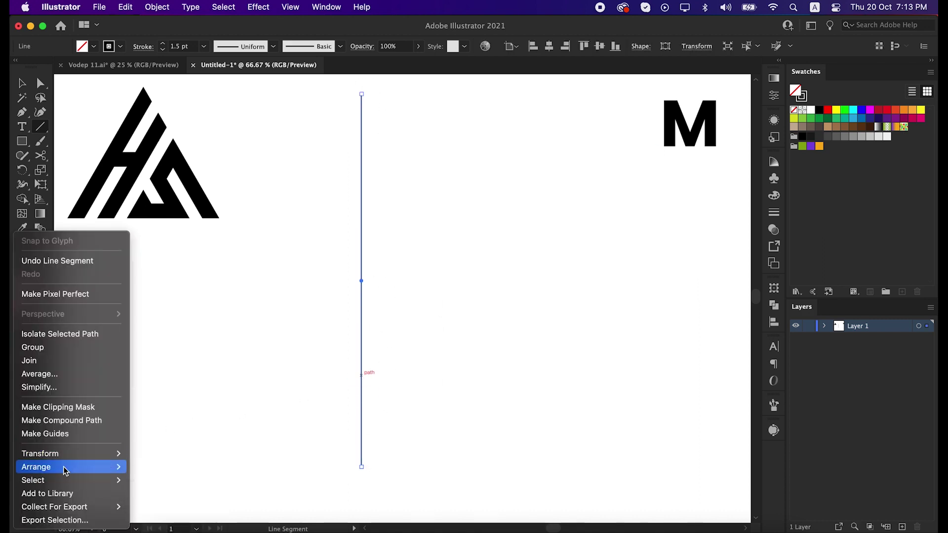
mouse_move(59, 453)
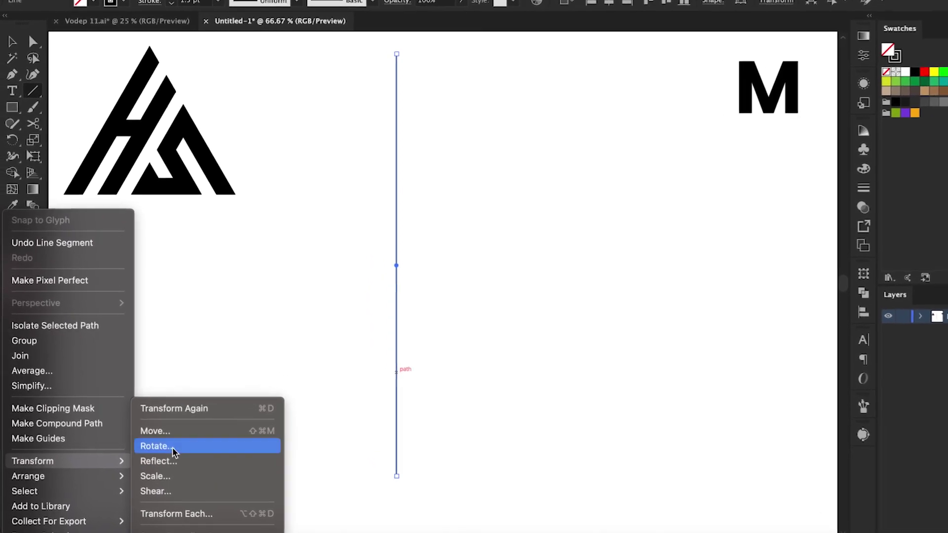
click(155, 445)
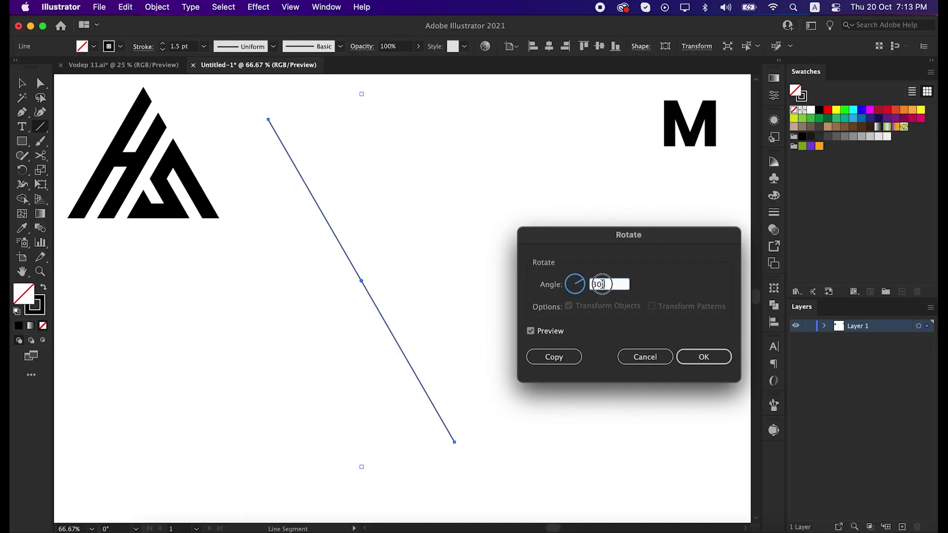
click(707, 358)
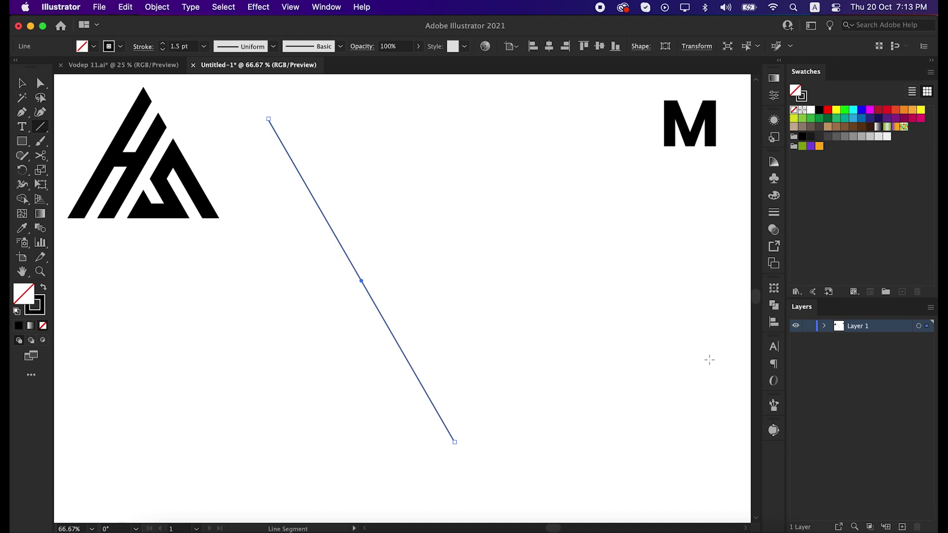
Step: Copy the slanted line rightward into nine evenly spaced parallel lines and select them all
key(v)
click(416, 368)
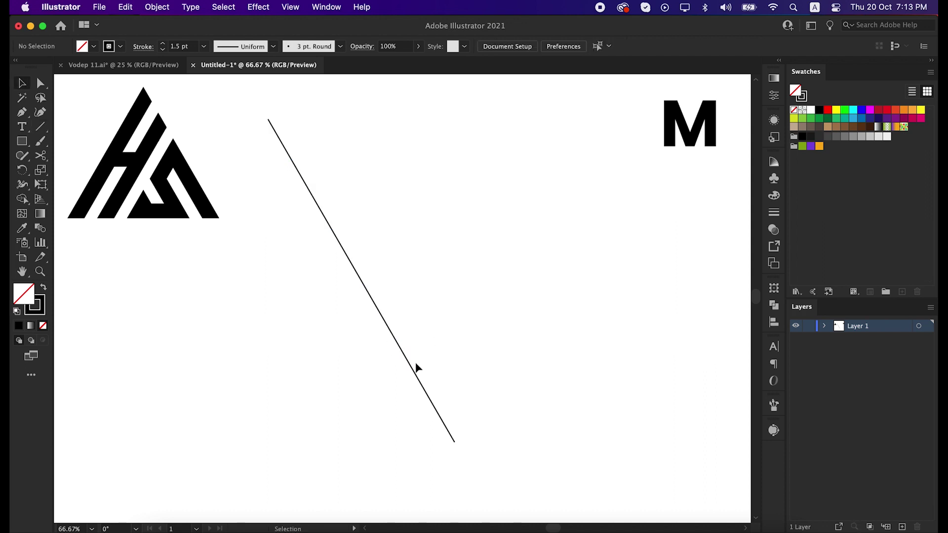
mouse_move(413, 371)
mouse_down()
mouse_move(407, 379)
mouse_move(430, 380)
mouse_up()
key(a)
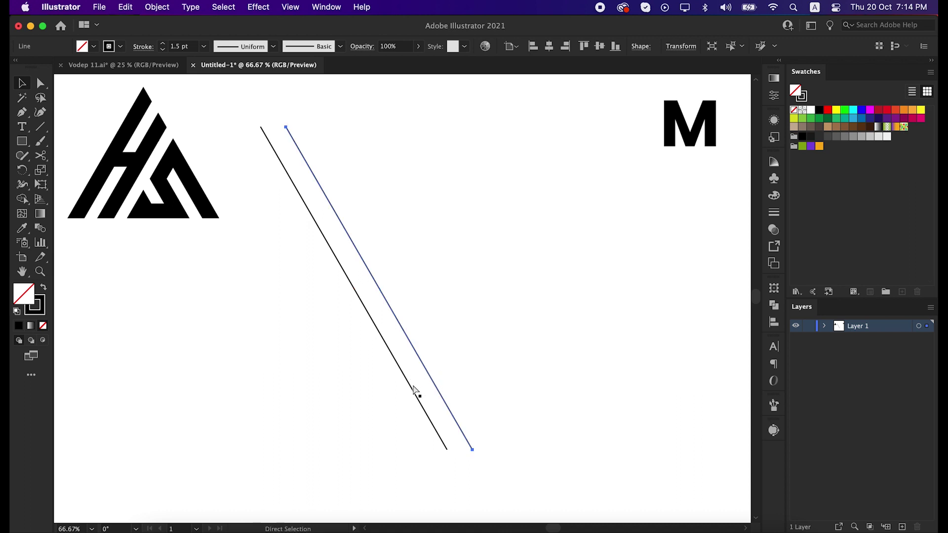
key(super+d)
key(super+d)
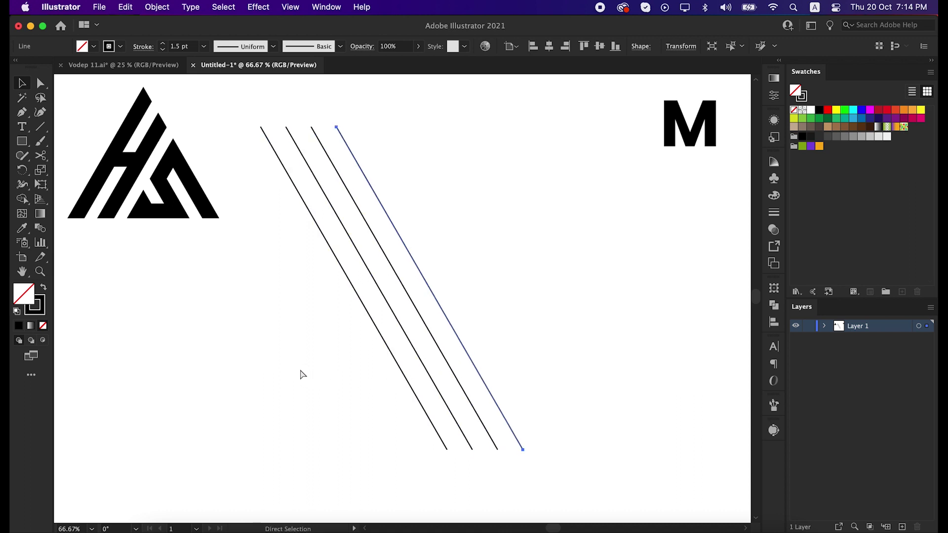
key(super+d)
key(super+d)
key(super+d)
key(super+d)
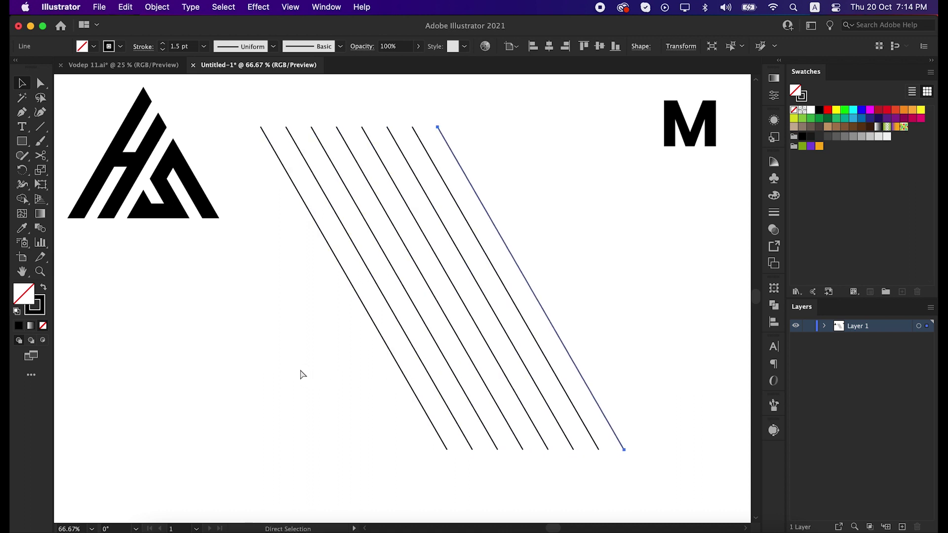
key(super+d)
key(v)
click(299, 369)
drag(298, 371, 563, 257)
Step: Add a vertically reflected copy of the slanted lines so they cross
right_click(531, 255)
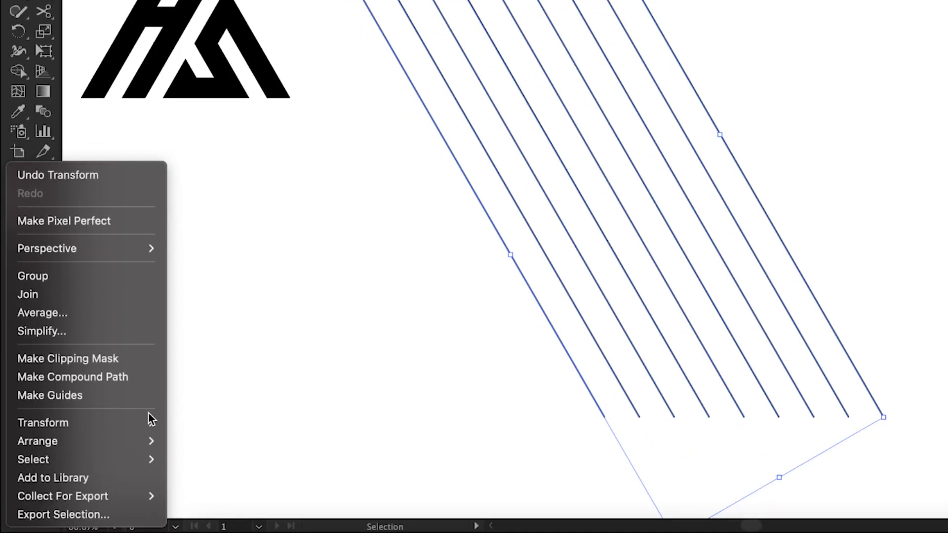
mouse_move(100, 453)
click(192, 422)
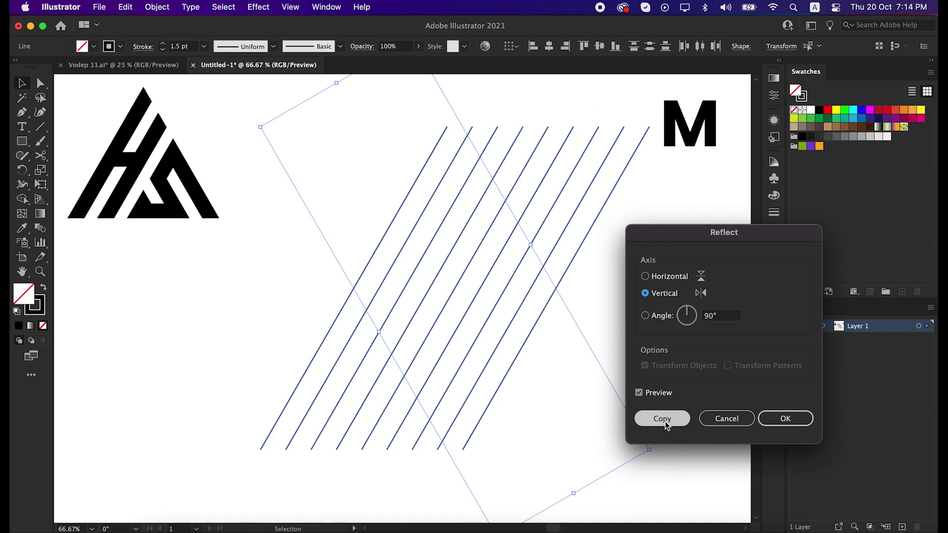
click(665, 421)
click(641, 371)
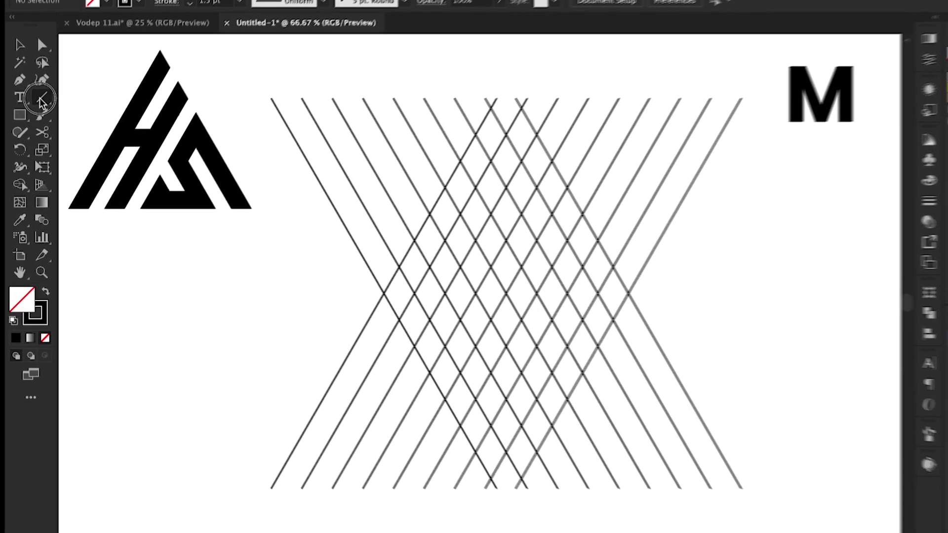
Step: Draw a horizontal line, copy it upward into evenly spaced lines, and select the whole grid
drag(38, 131, 60, 127)
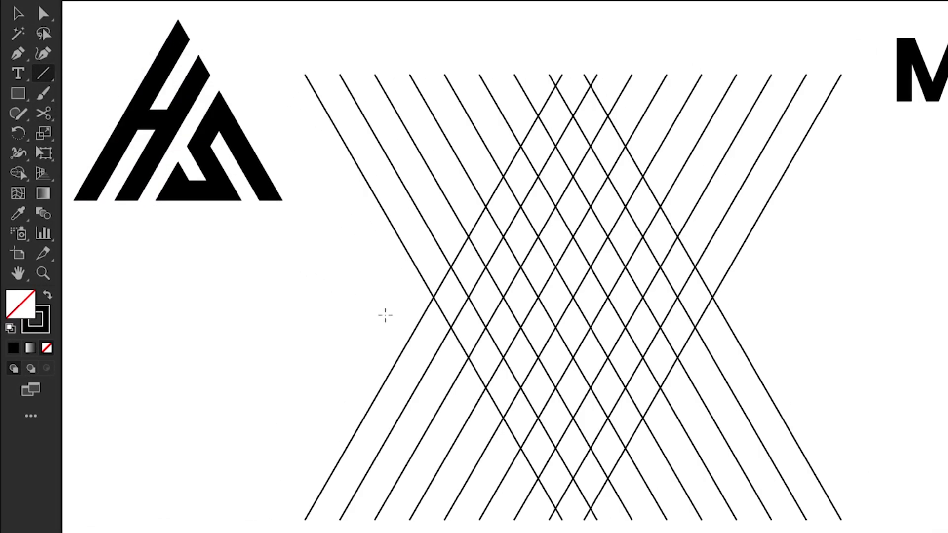
drag(401, 298, 760, 344)
key(v)
click(802, 344)
drag(590, 299, 596, 273)
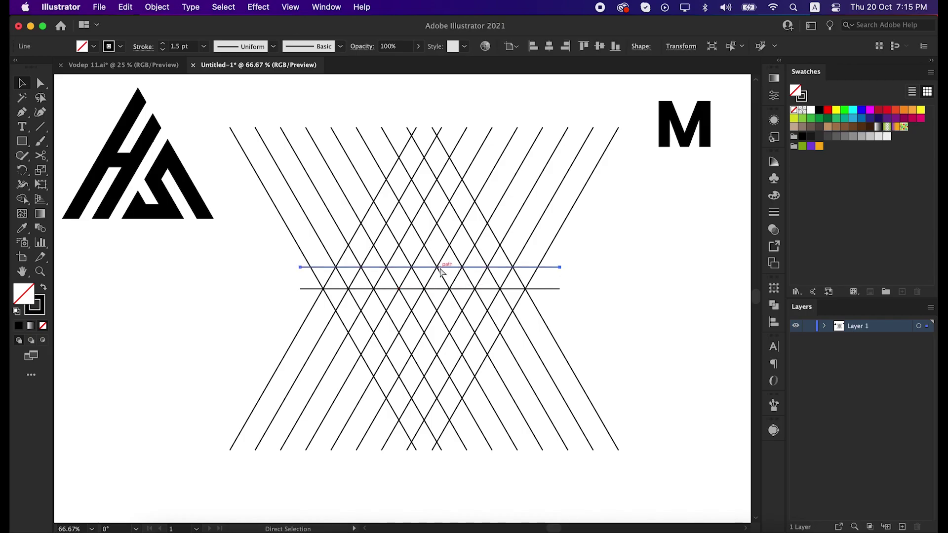
key(super+d)
key(super+d)
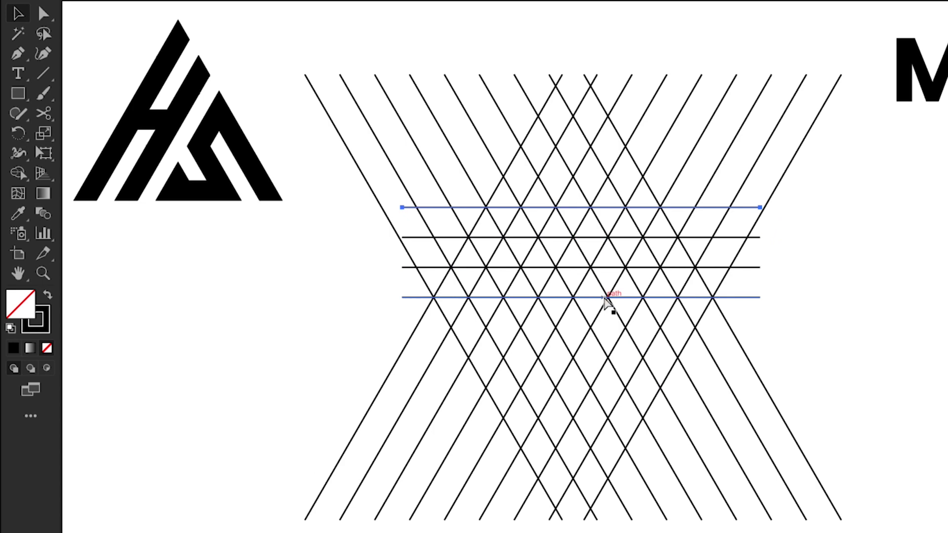
key(super+d)
key(super+d)
key(super+d)
key(super+d)
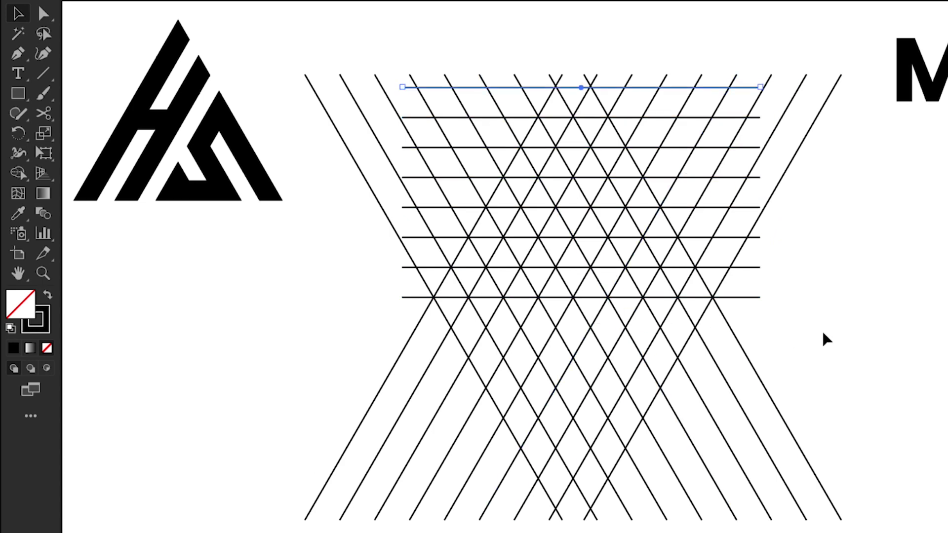
click(823, 333)
drag(432, 43, 834, 428)
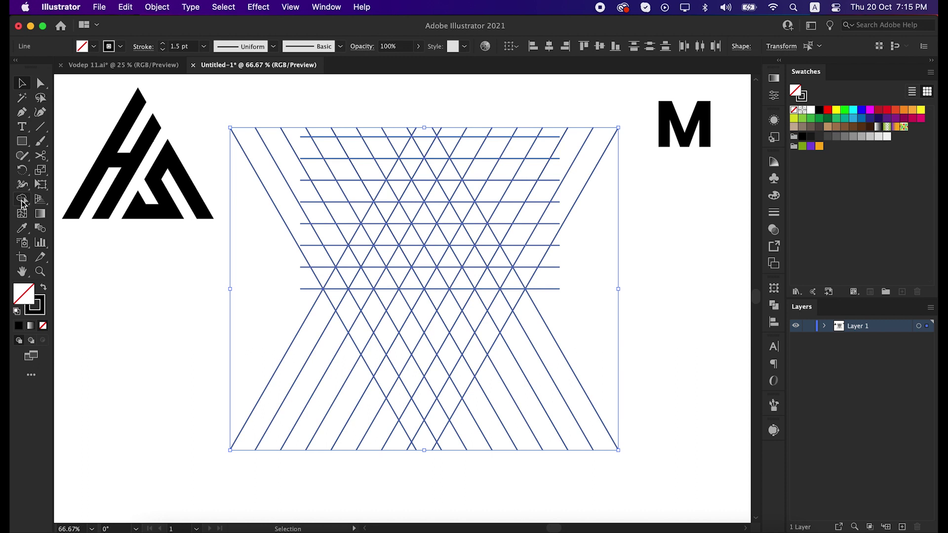
drag(22, 202, 55, 198)
Step: With a black fill and no stroke, merge the grid triangles forming the M's left leg, middle and right leg
click(43, 289)
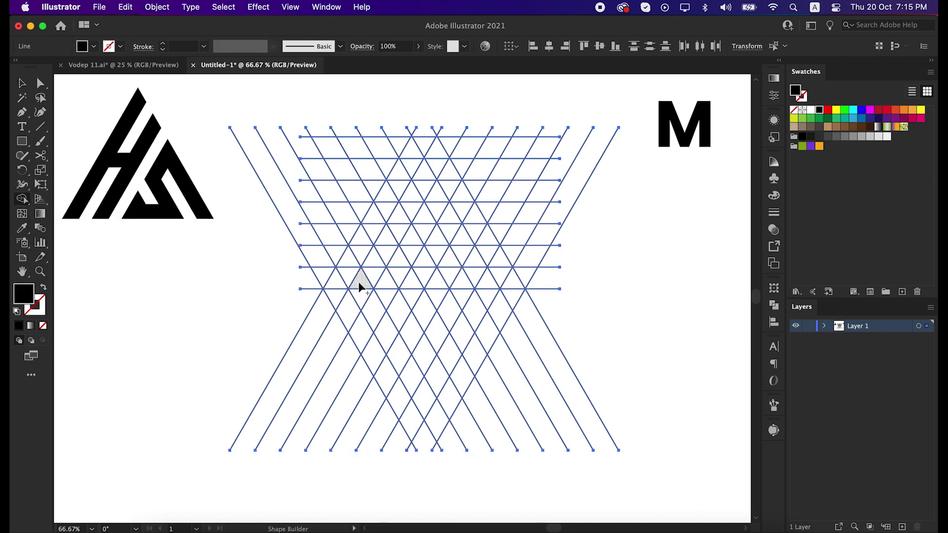
mouse_move(359, 286)
mouse_down()
mouse_move(338, 280)
mouse_move(366, 232)
mouse_move(439, 198)
mouse_move(458, 170)
mouse_move(478, 195)
mouse_up()
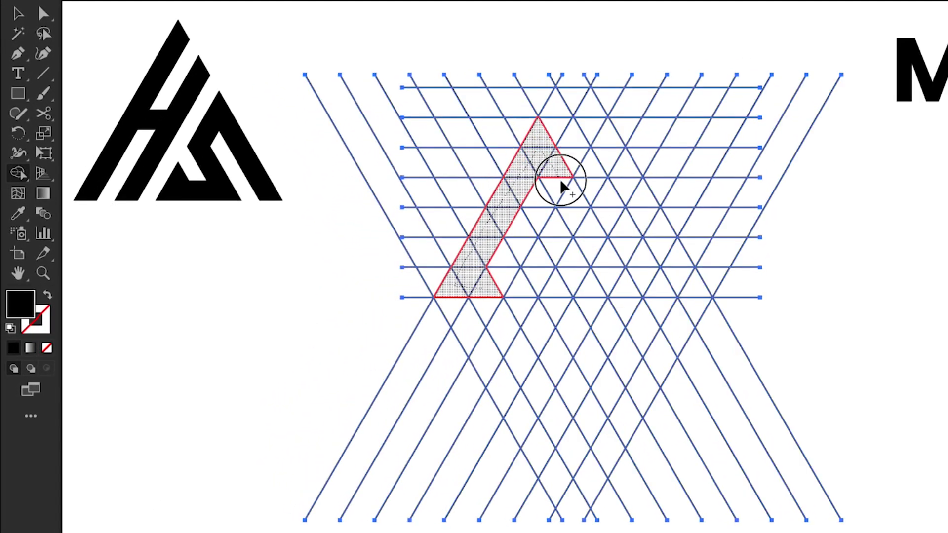
mouse_move(561, 185)
mouse_down()
mouse_move(579, 240)
mouse_move(571, 257)
mouse_up()
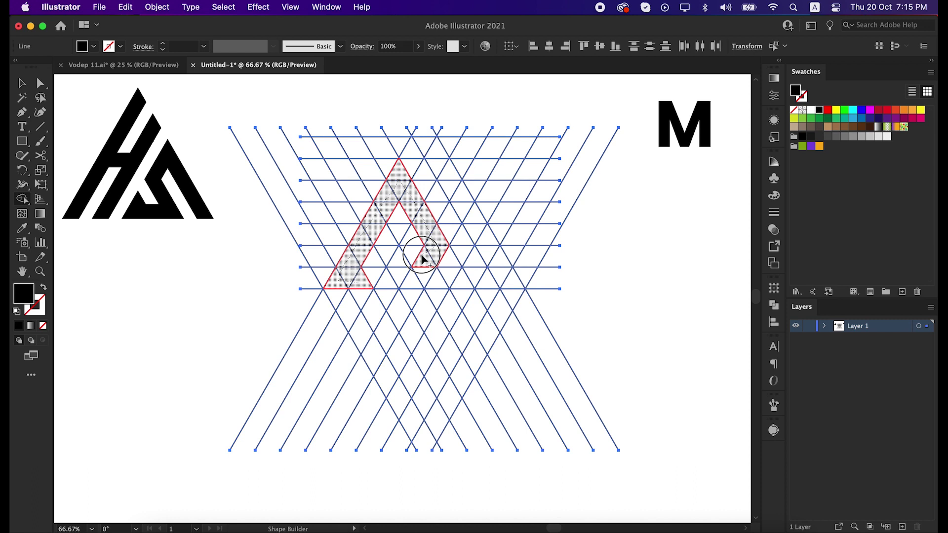
mouse_move(423, 259)
mouse_down()
mouse_move(417, 249)
mouse_move(450, 184)
mouse_move(507, 275)
mouse_move(493, 286)
mouse_up()
Step: Select the finished M shape and cut it out of the drawing
key(v)
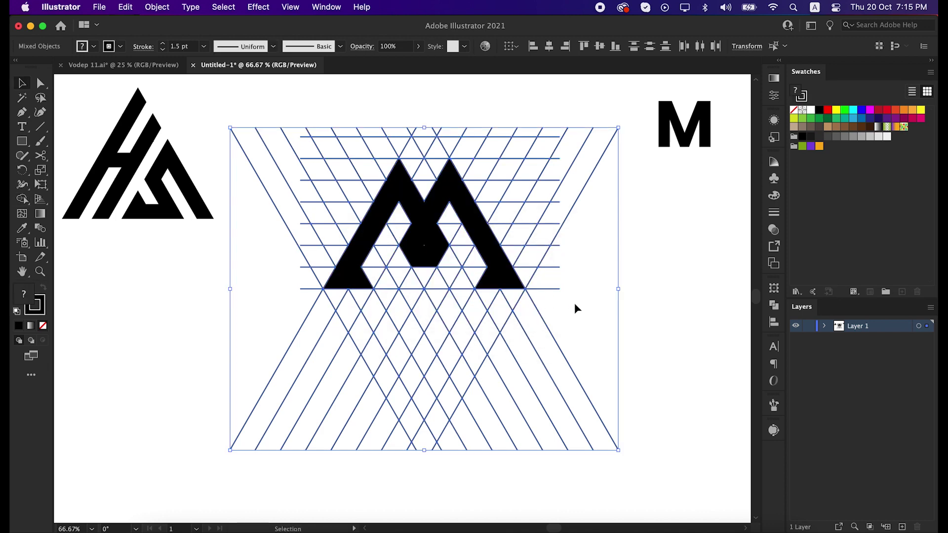
click(574, 303)
click(516, 275)
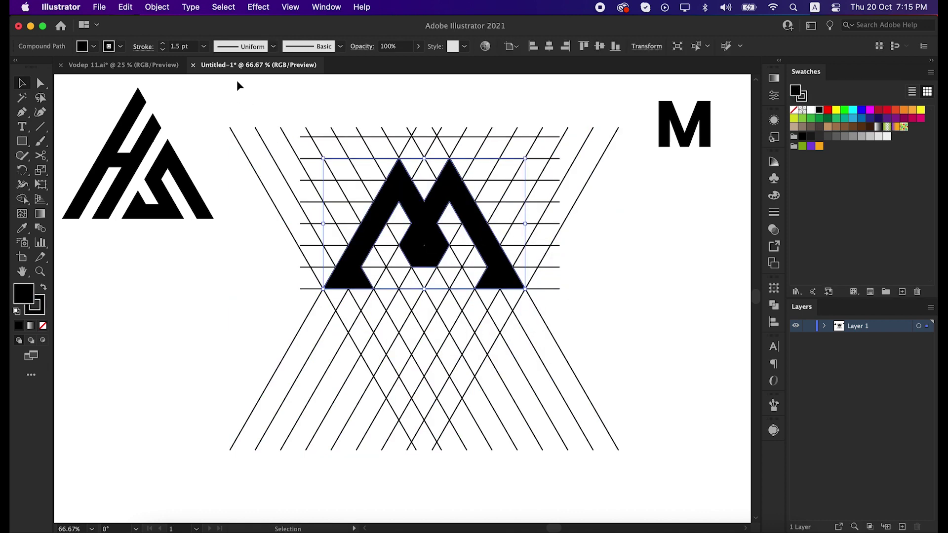
click(127, 7)
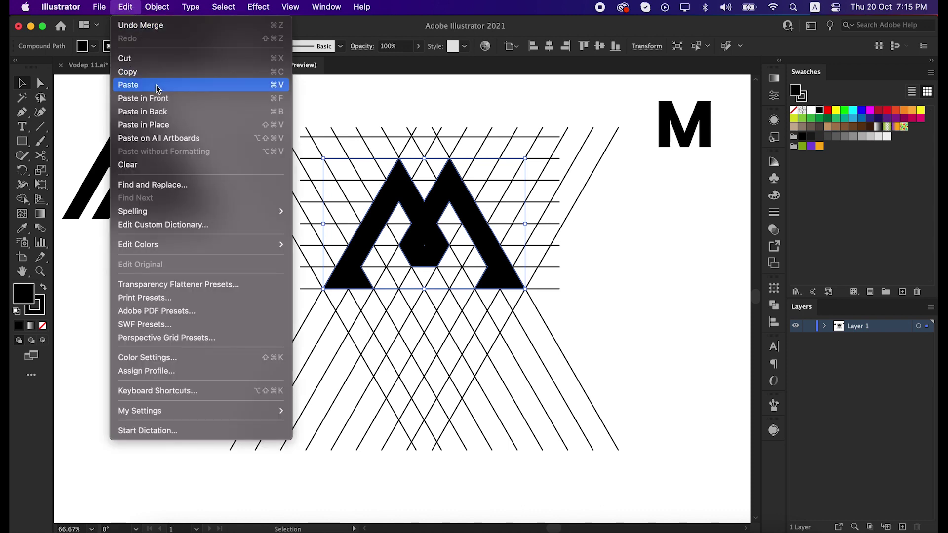
click(153, 58)
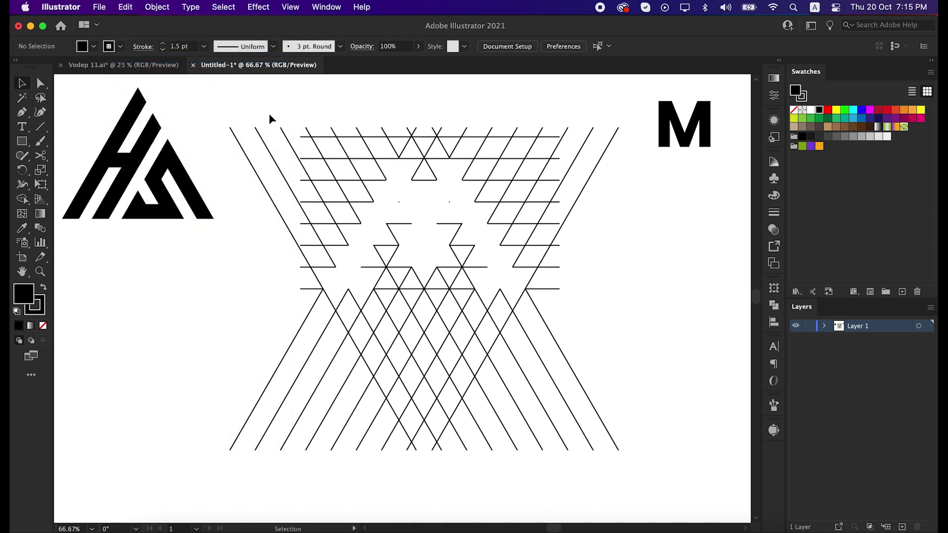
Step: Delete all the grid lines and paste the M back in front at its original place
drag(257, 101, 588, 437)
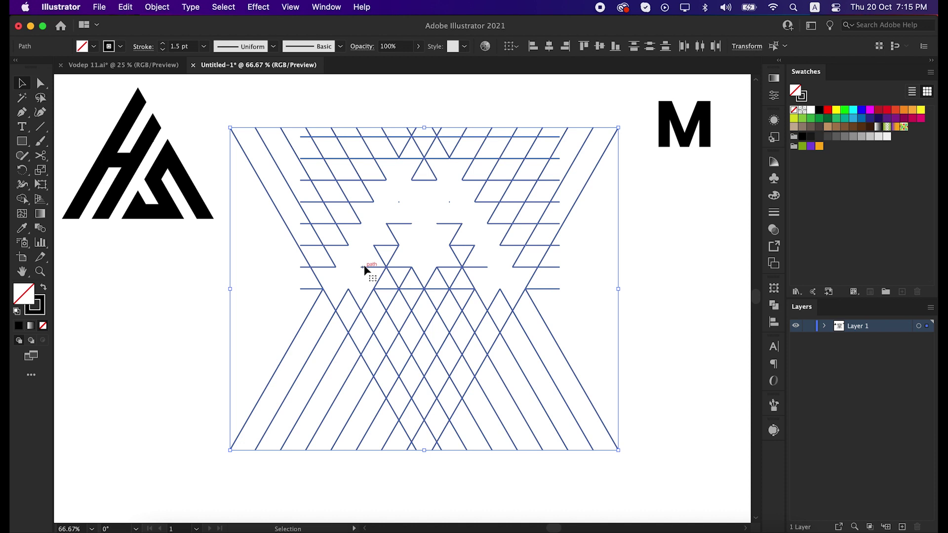
key(Delete)
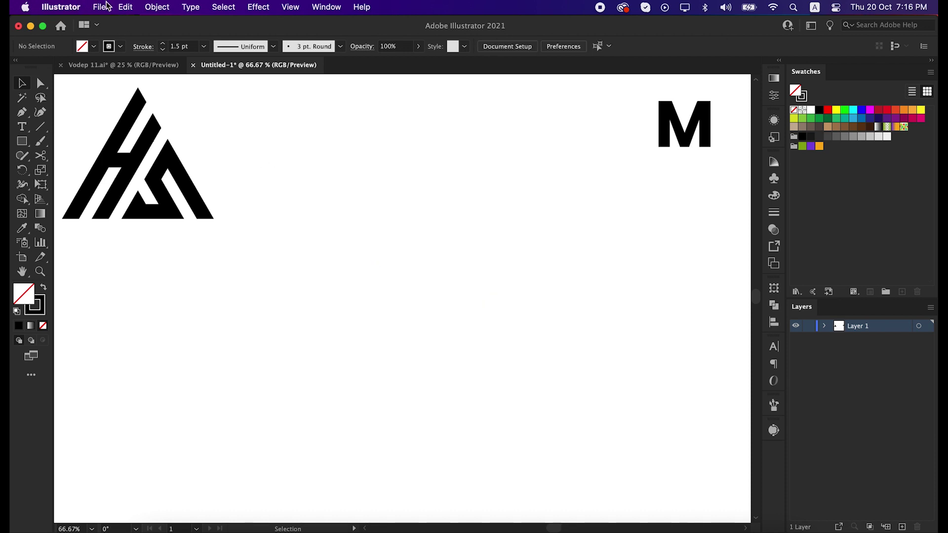
click(126, 6)
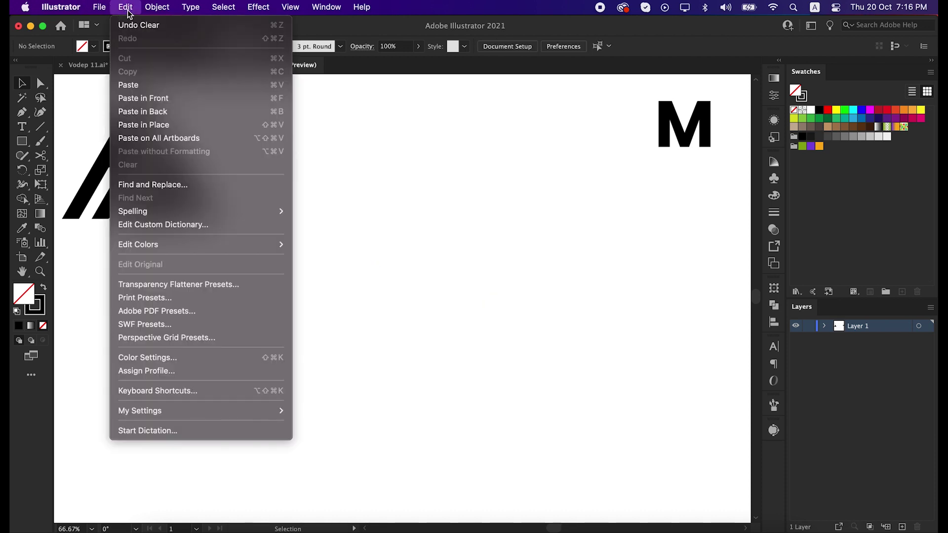
click(165, 105)
click(557, 322)
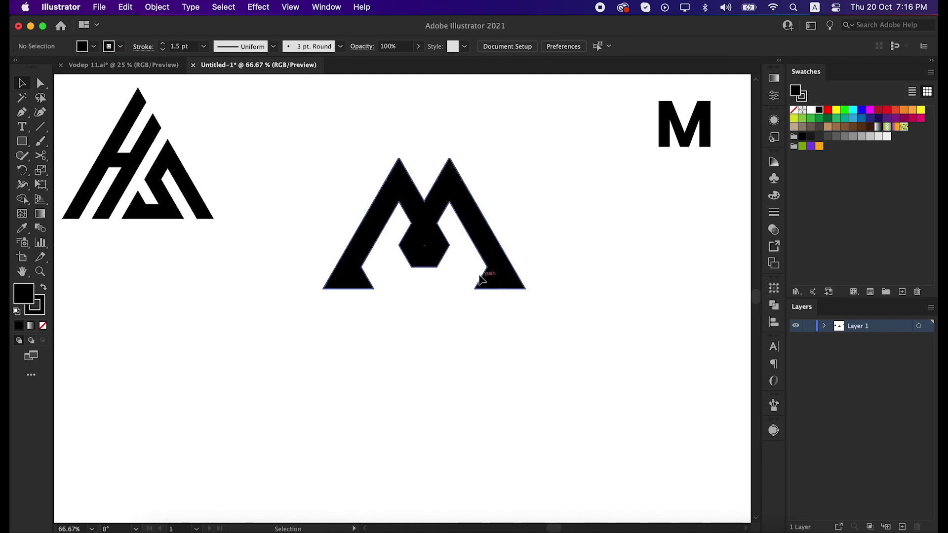
click(502, 279)
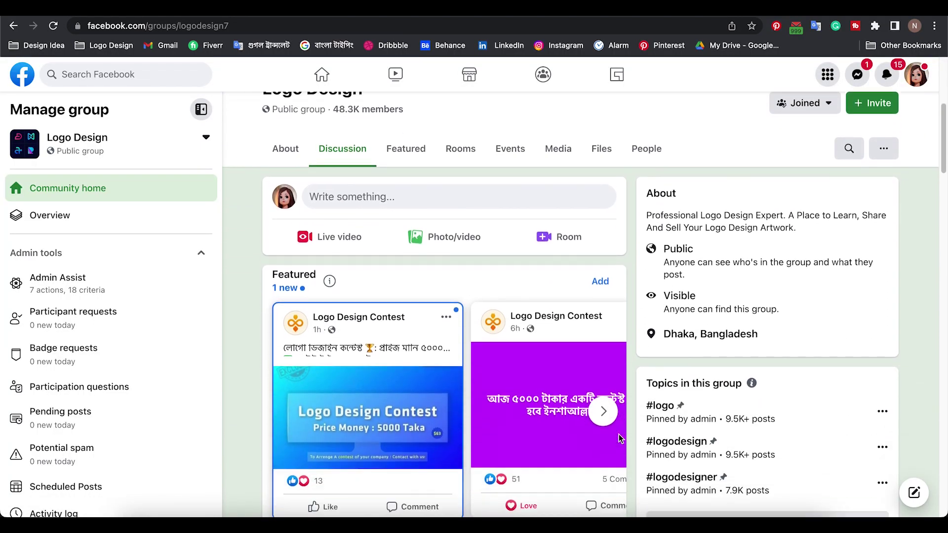
Step: Scroll down through the Logo Design group's feed on Facebook and back up again
scroll(620, 439, down, 10)
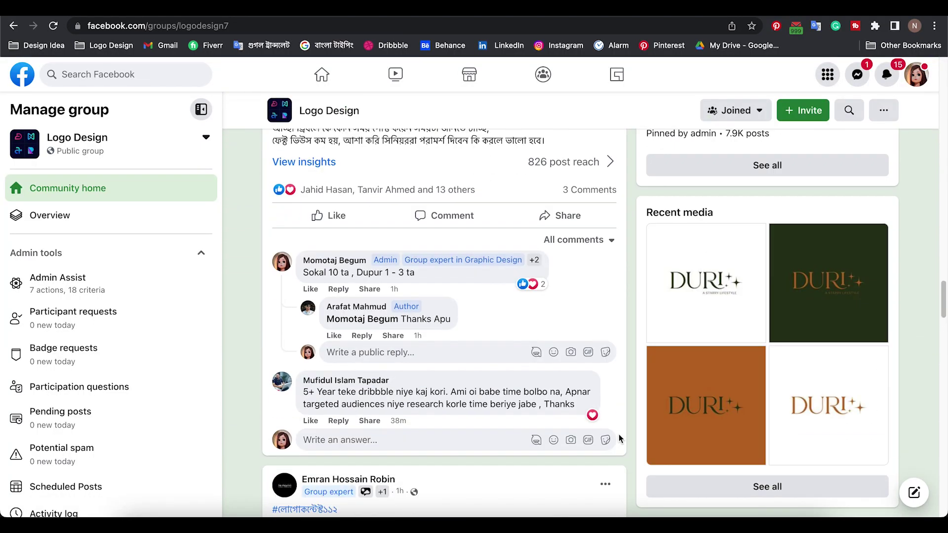
scroll(620, 439, down, 12)
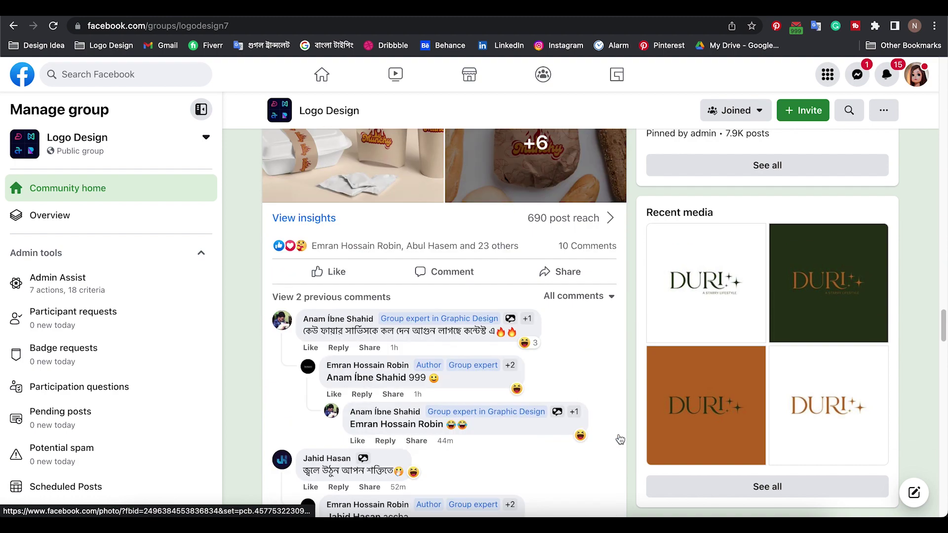
scroll(620, 439, down, 12)
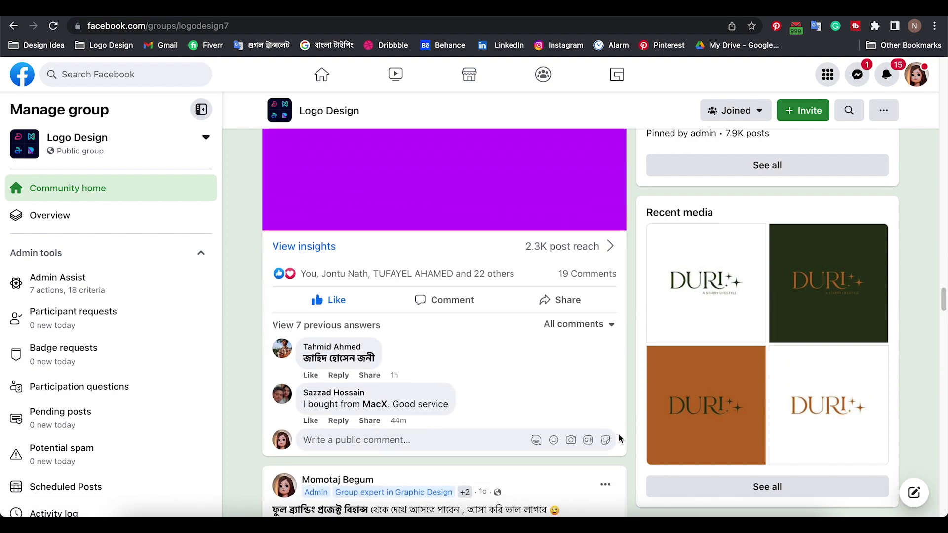
scroll(620, 439, down, 12)
scroll(620, 439, up, 7)
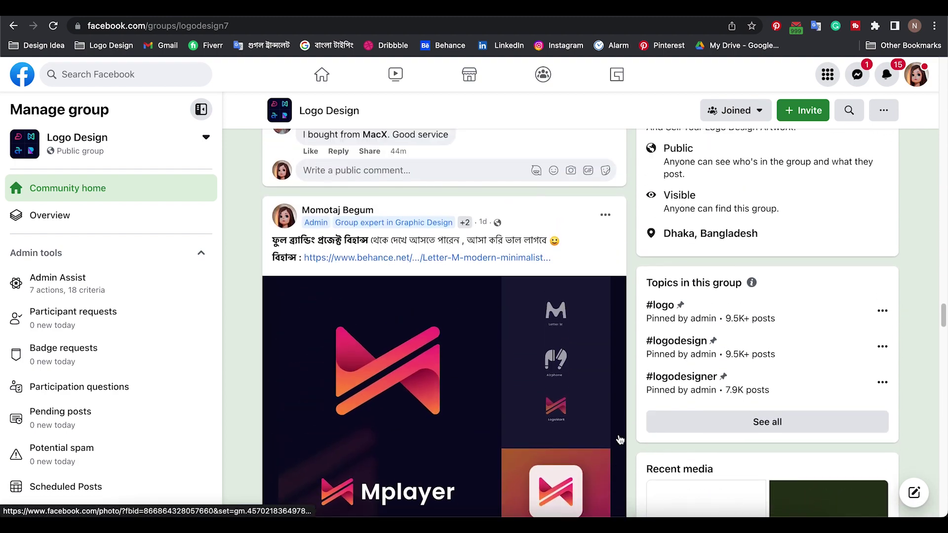
scroll(620, 439, up, 15)
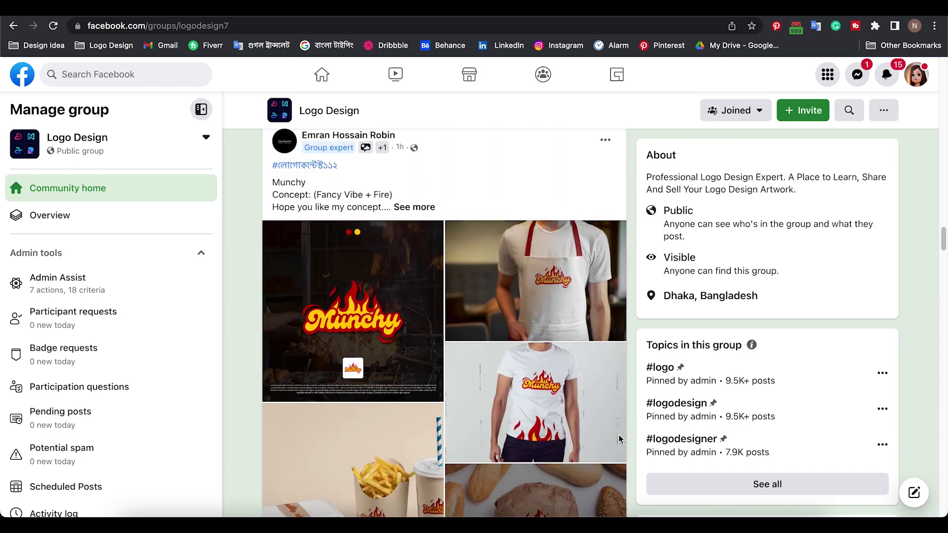
scroll(620, 439, up, 20)
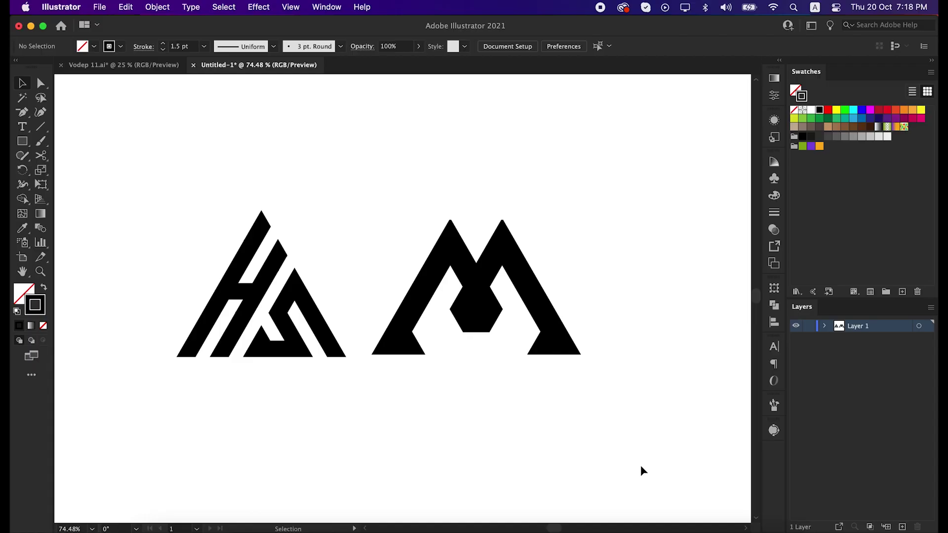